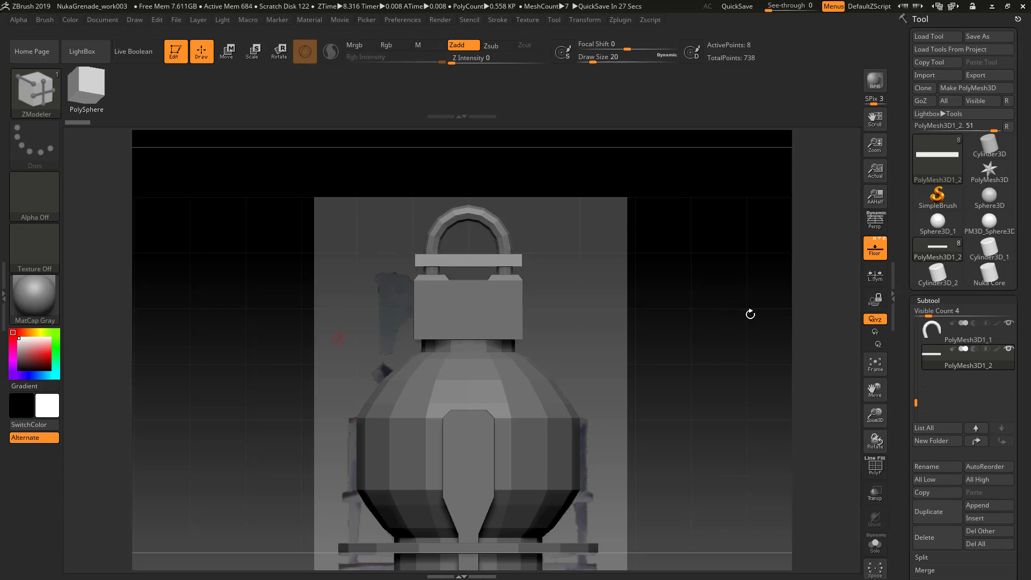
# Append a new polymesh subtool and initialize it as a QCube
pyautogui.click(942, 300)
pyautogui.click(942, 301)
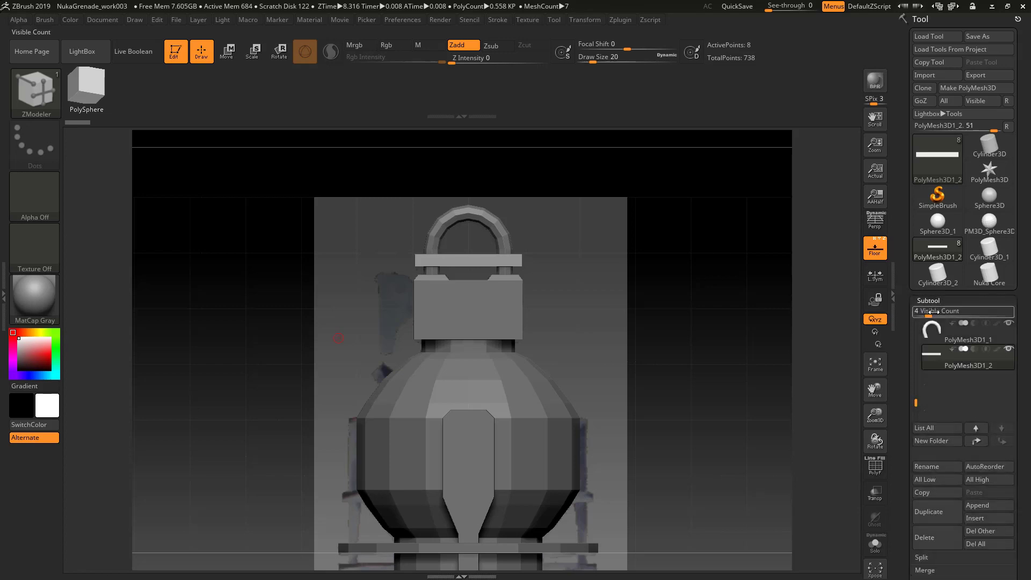
pyautogui.scroll(-2, 999, 430)
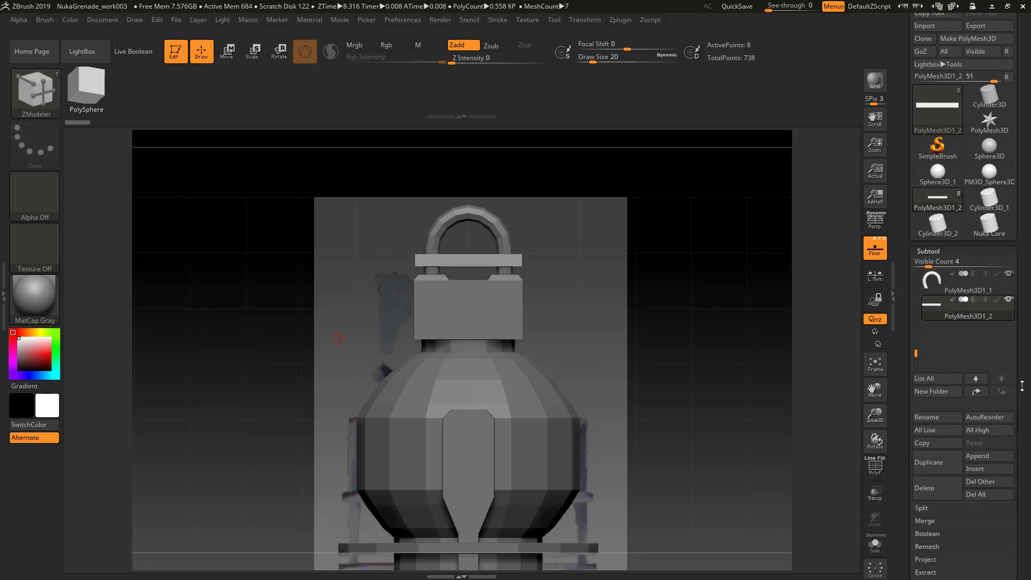
pyautogui.click(973, 457)
pyautogui.click(669, 306)
pyautogui.moveTo(1022, 442); pyautogui.dragTo(1023, 90)
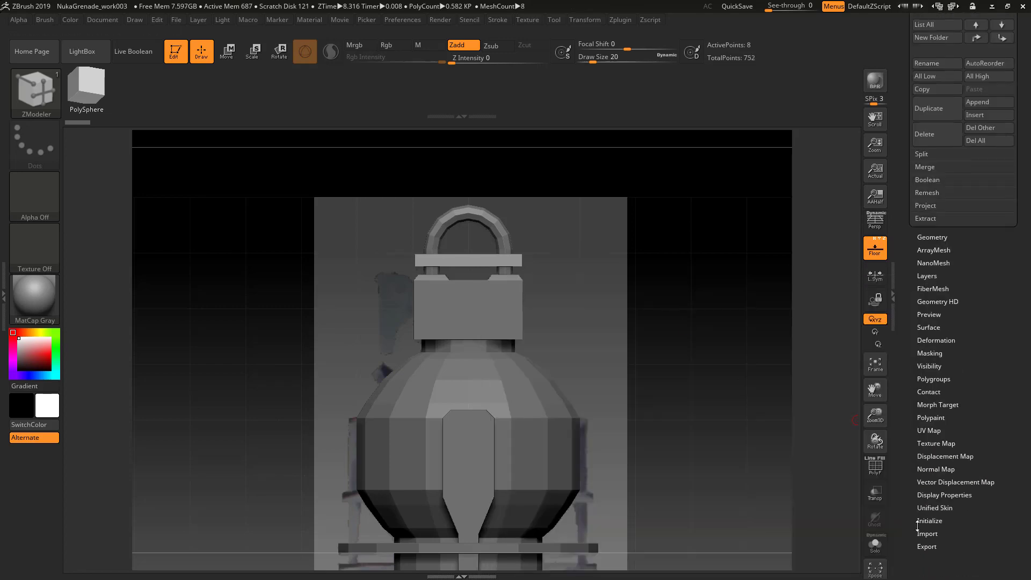
pyautogui.click(919, 525)
pyautogui.click(930, 327)
# Position the cube against the lock body's left side, show its polyframe and stretch it vertically to the body's height
pyautogui.press('w')
pyautogui.keyDown('ctrl'); pyautogui.moveTo(472, 242); pyautogui.dragTo(473, 199, button='right'); pyautogui.keyUp('ctrl')
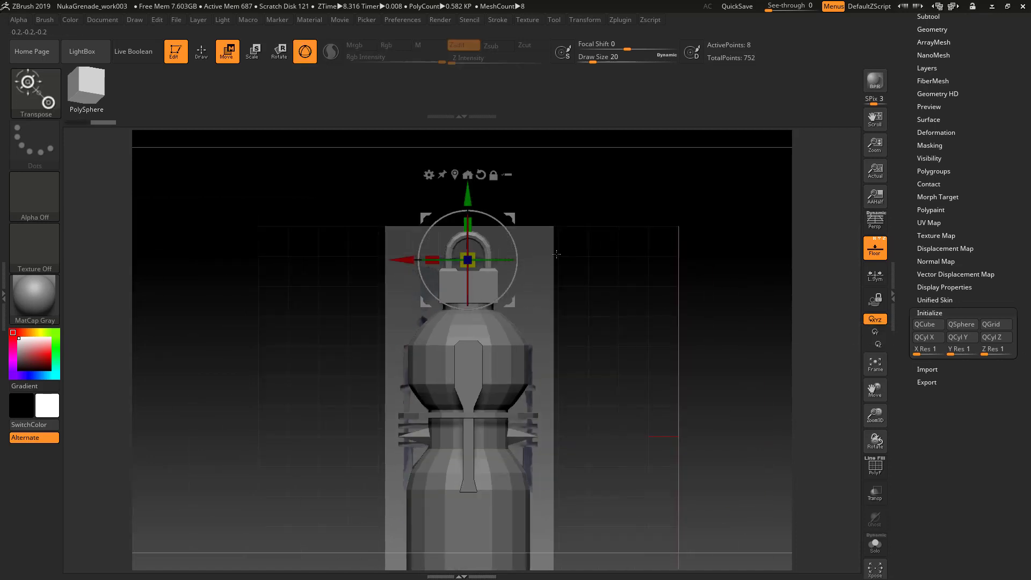
pyautogui.moveTo(467, 196); pyautogui.dragTo(468, 221)
pyautogui.moveTo(402, 285); pyautogui.dragTo(351, 286)
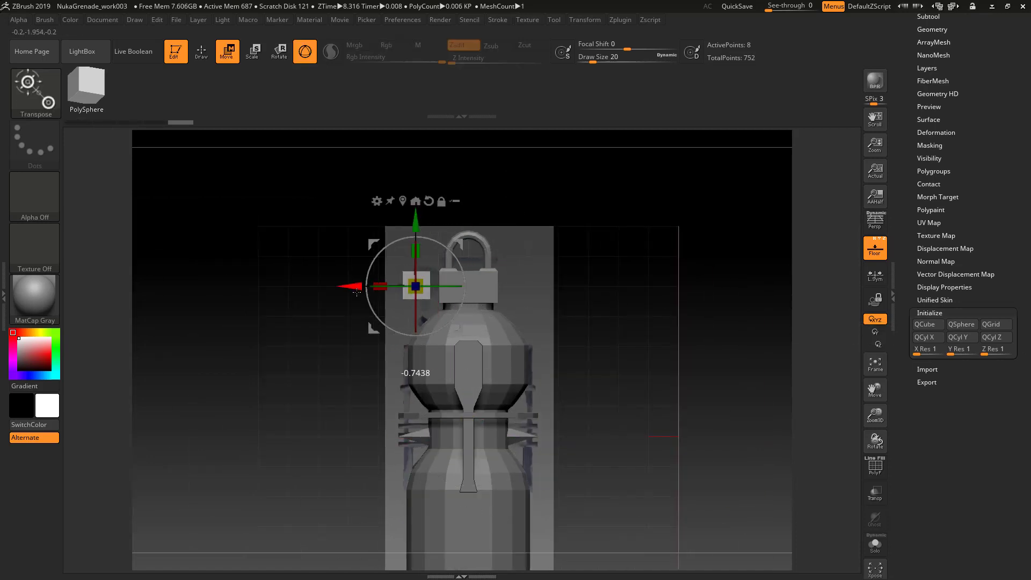
pyautogui.hotkey('shift', 'f')
pyautogui.keyDown('ctrl'); pyautogui.moveTo(351, 290); pyautogui.dragTo(359, 327, button='right'); pyautogui.keyUp('ctrl')
pyautogui.moveTo(352, 286); pyautogui.dragTo(396, 286)
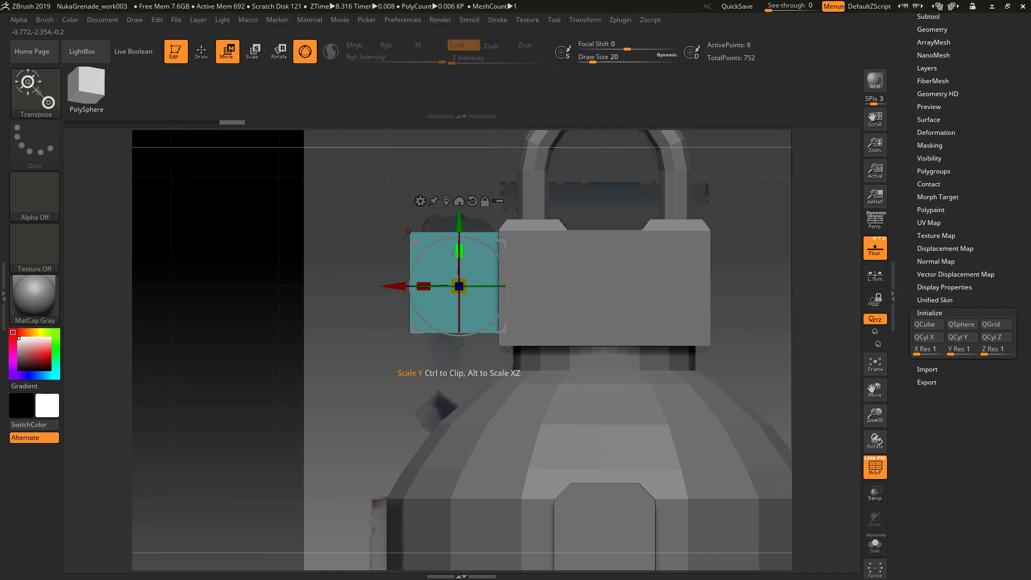
pyautogui.moveTo(459, 251); pyautogui.dragTo(459, 241)
# Set the floor grid's fill mode to 3 so the front reference image overlays the model
pyautogui.click(5, 280)
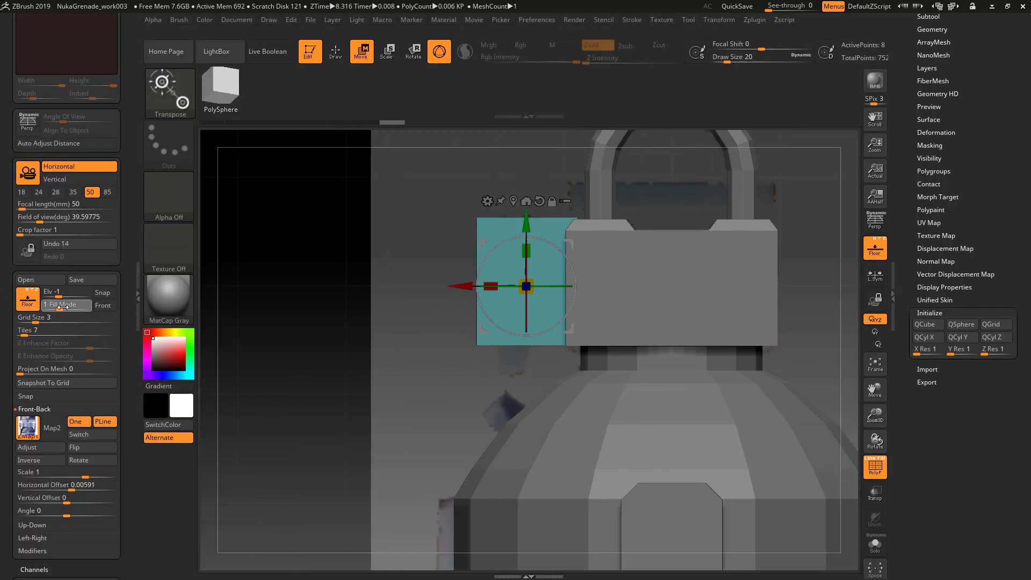
pyautogui.click(85, 305)
pyautogui.press('q')
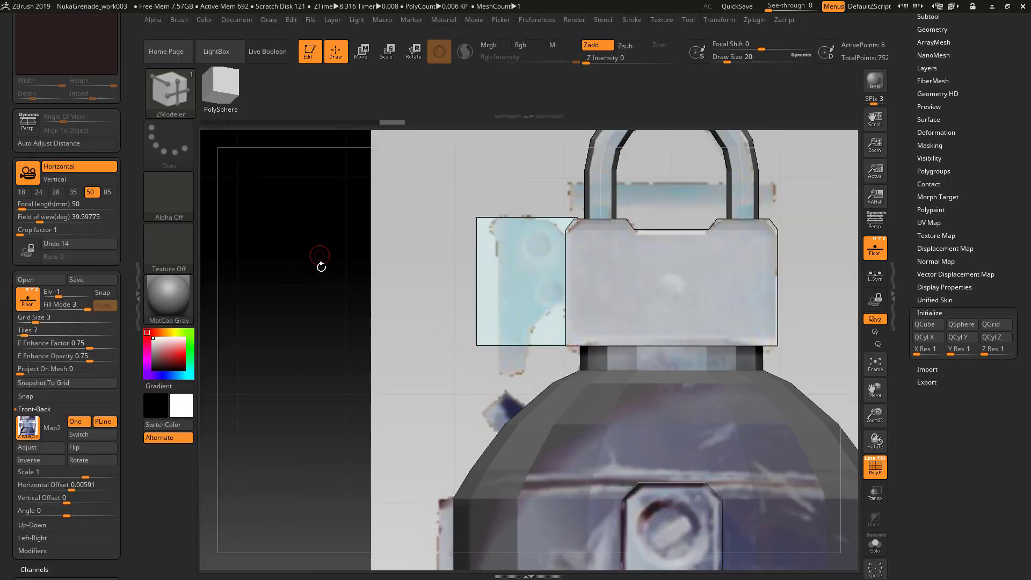
pyautogui.moveTo(320, 265)
pyautogui.mouseDown()
pyautogui.moveTo(336, 284)
pyautogui.moveTo(323, 267)
pyautogui.mouseUp()
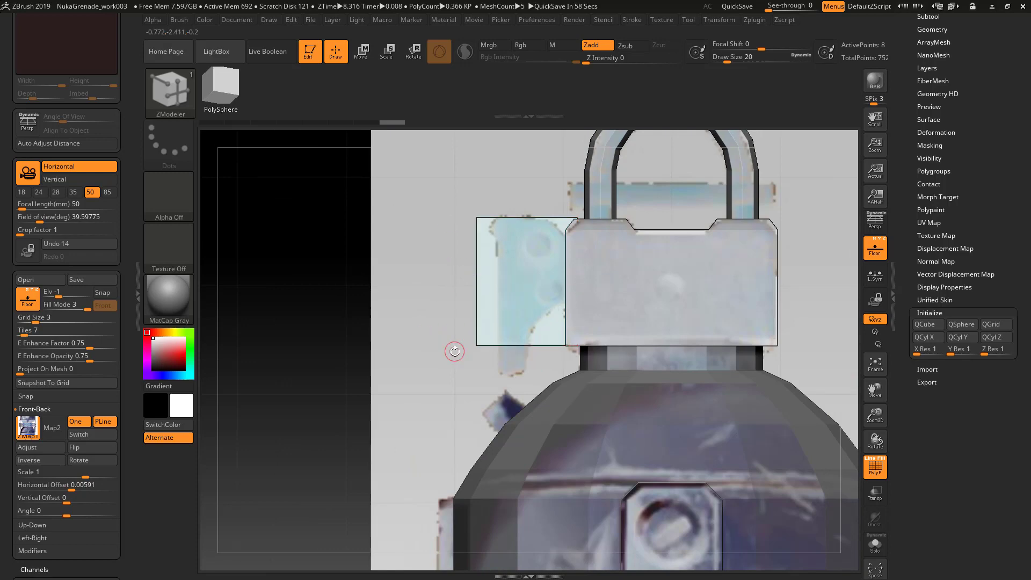
# Shift the block horizontally toward the lock body to line up with the reference bracket's outer edge
pyautogui.press('w')
pyautogui.moveTo(456, 285); pyautogui.dragTo(477, 286)
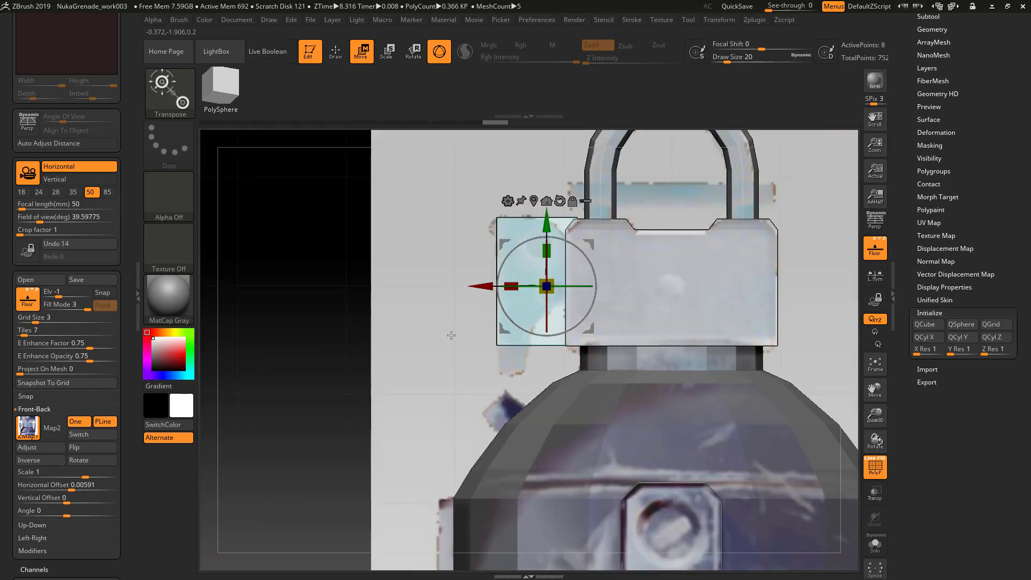
pyautogui.press('q')
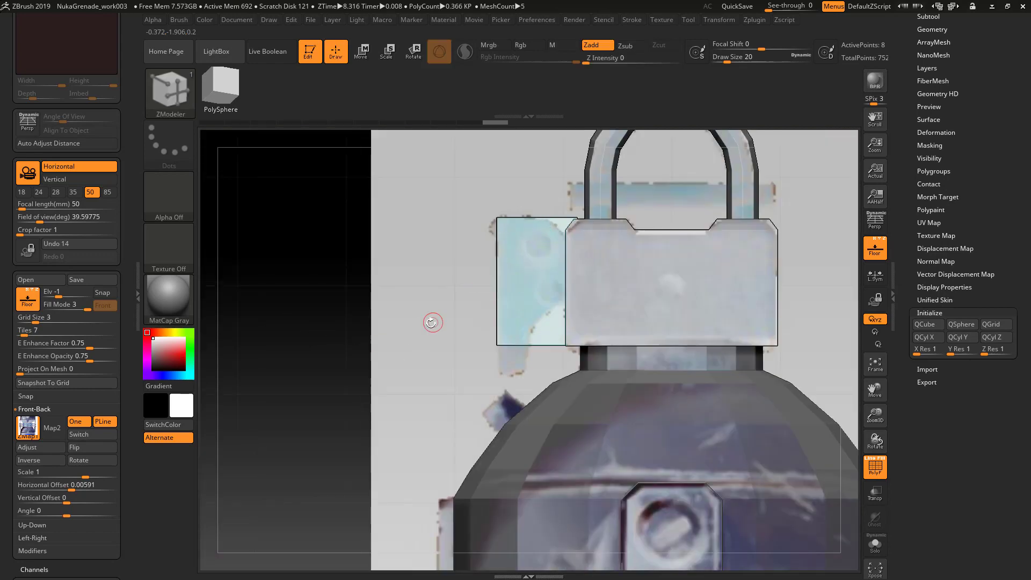
# Mask and raise the block's bottom face, and adjust it horizontally to fit the reference bracket
pyautogui.keyDown('ctrl'); pyautogui.moveTo(451, 317); pyautogui.dragTo(582, 364); pyautogui.keyUp('ctrl')
pyautogui.keyDown('ctrl'); pyautogui.click(451, 350); pyautogui.keyUp('ctrl')
pyautogui.press('w')
pyautogui.moveTo(550, 221); pyautogui.dragTo(551, 180)
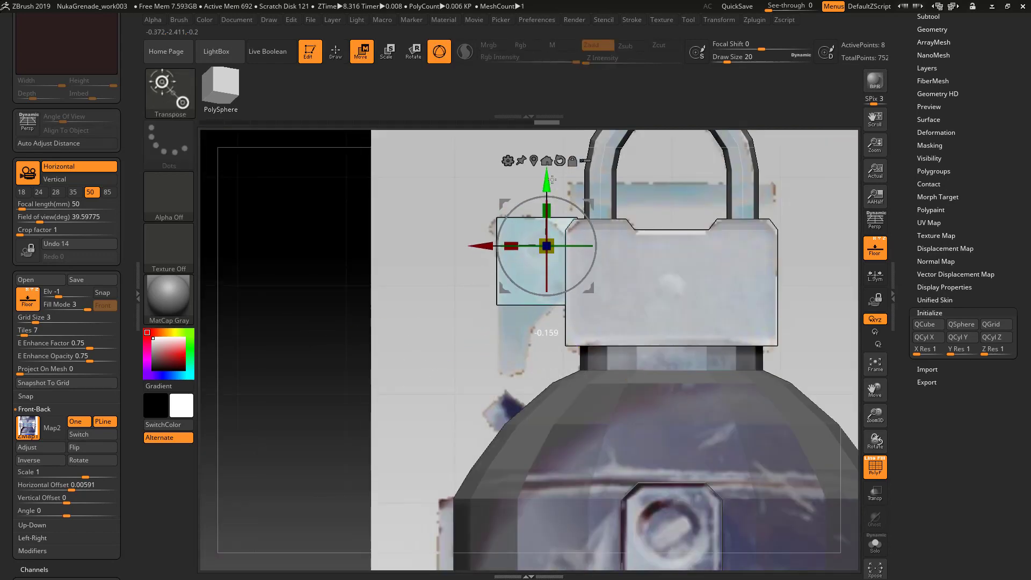
pyautogui.press('ctrl')
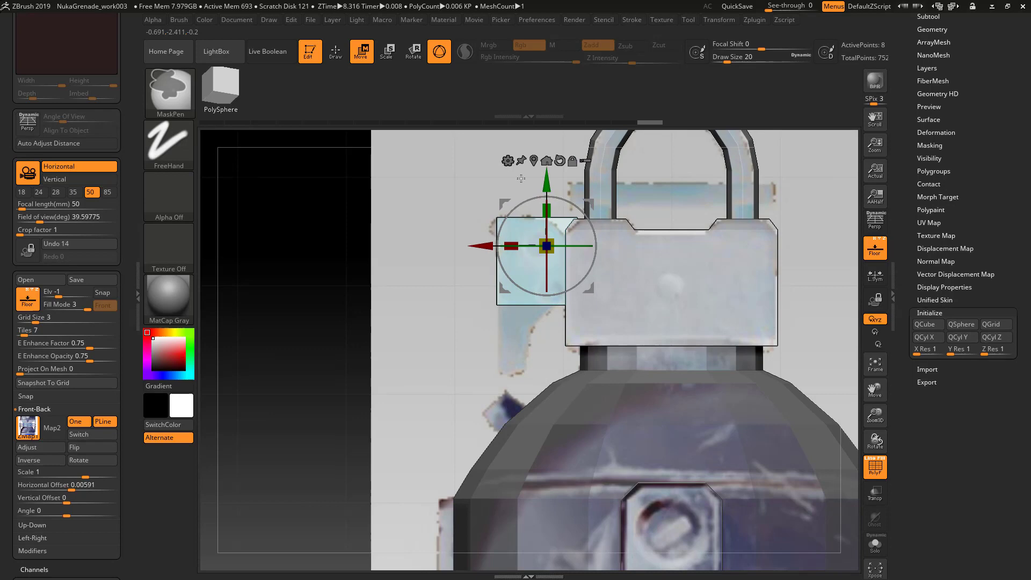
pyautogui.moveTo(480, 247); pyautogui.dragTo(467, 248)
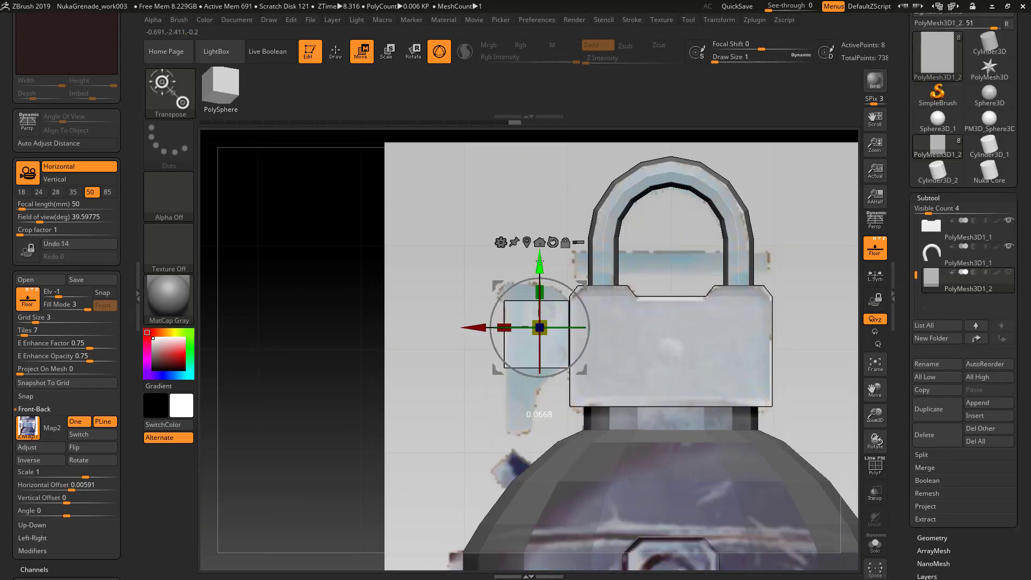
# Insert a single vertical edge loop near the block's inner side and set the floor grid's fill mode to 1
pyautogui.press('q')
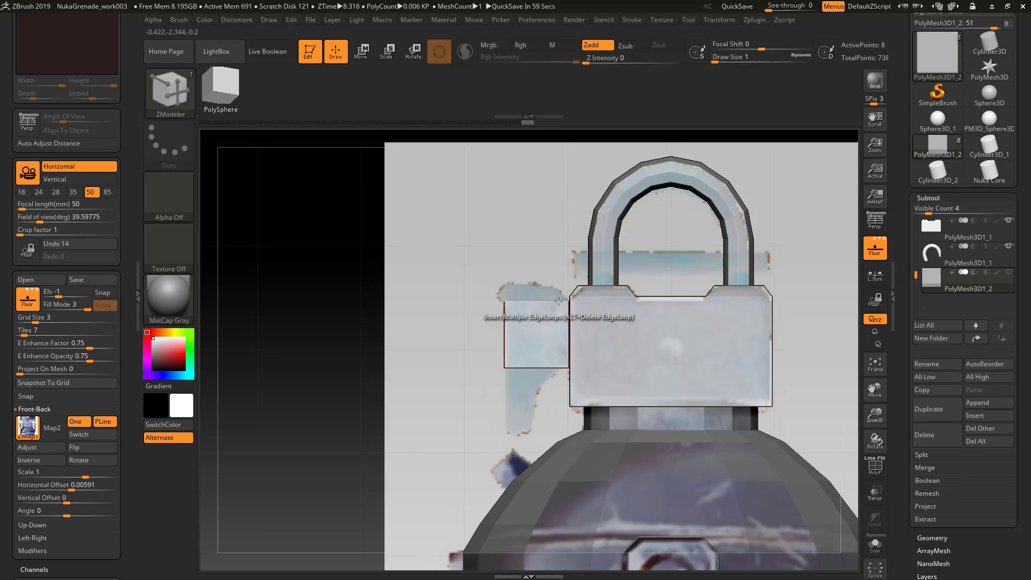
pyautogui.press('space')
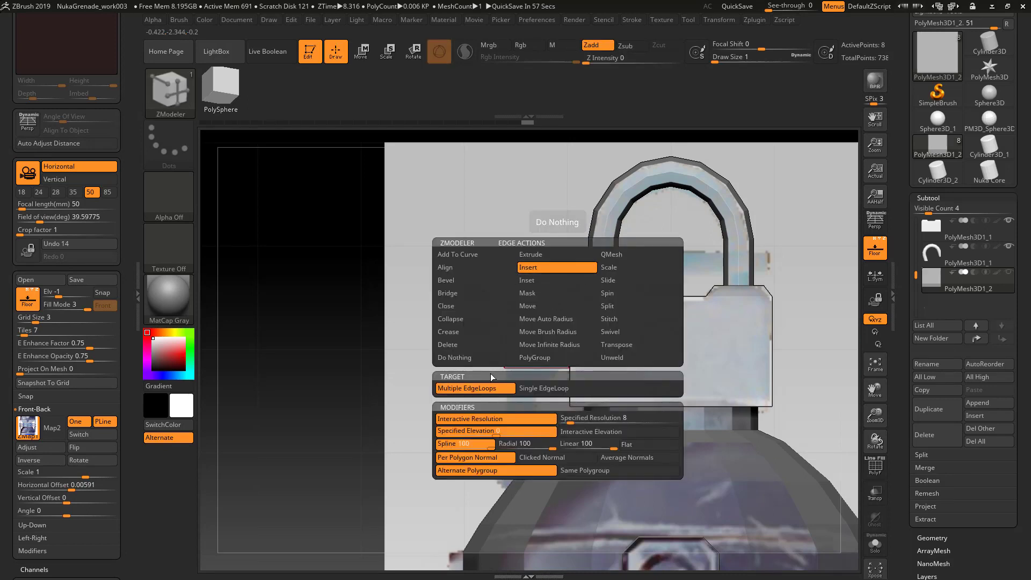
pyautogui.click(542, 388)
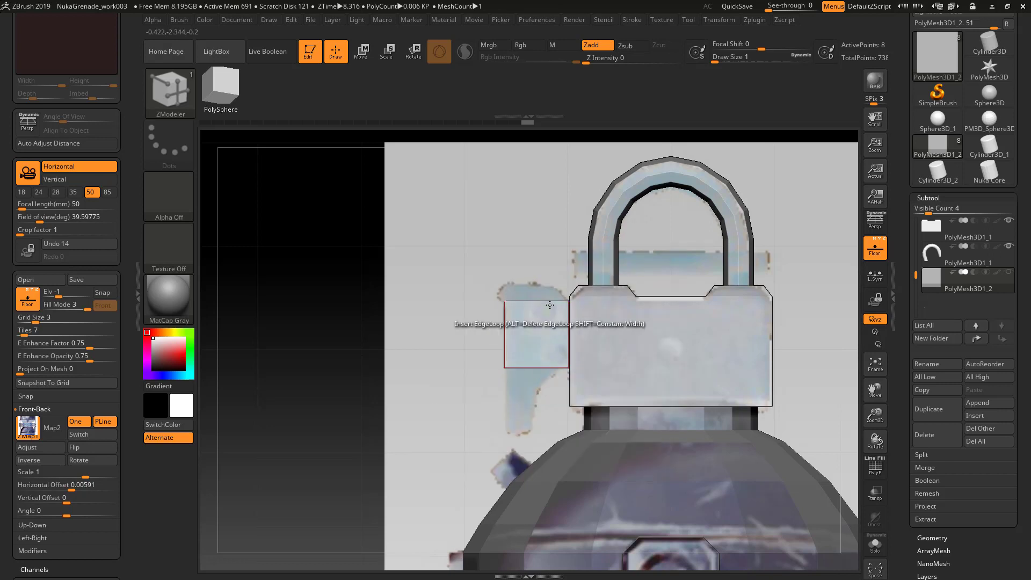
pyautogui.click(547, 302)
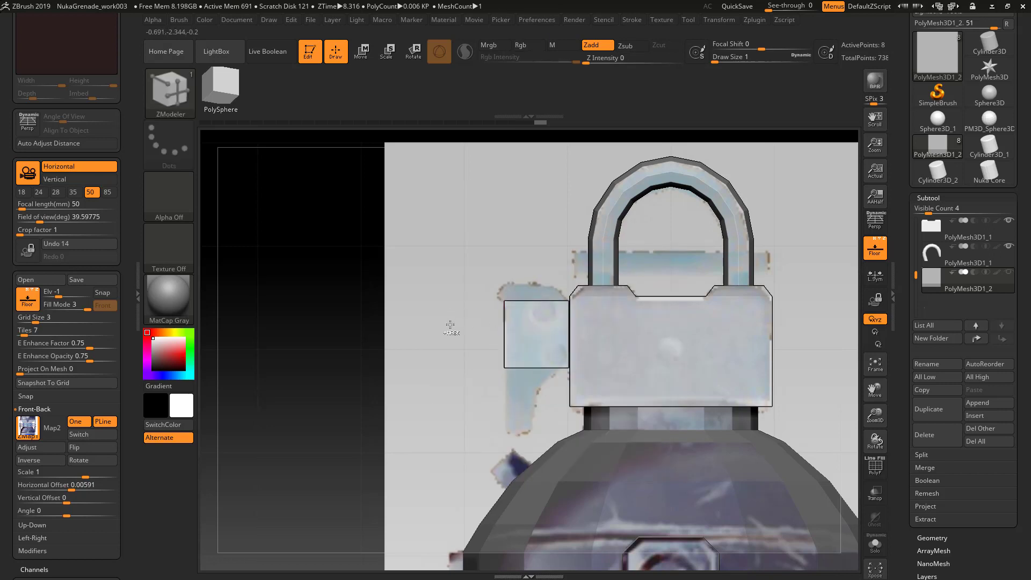
pyautogui.click(555, 301)
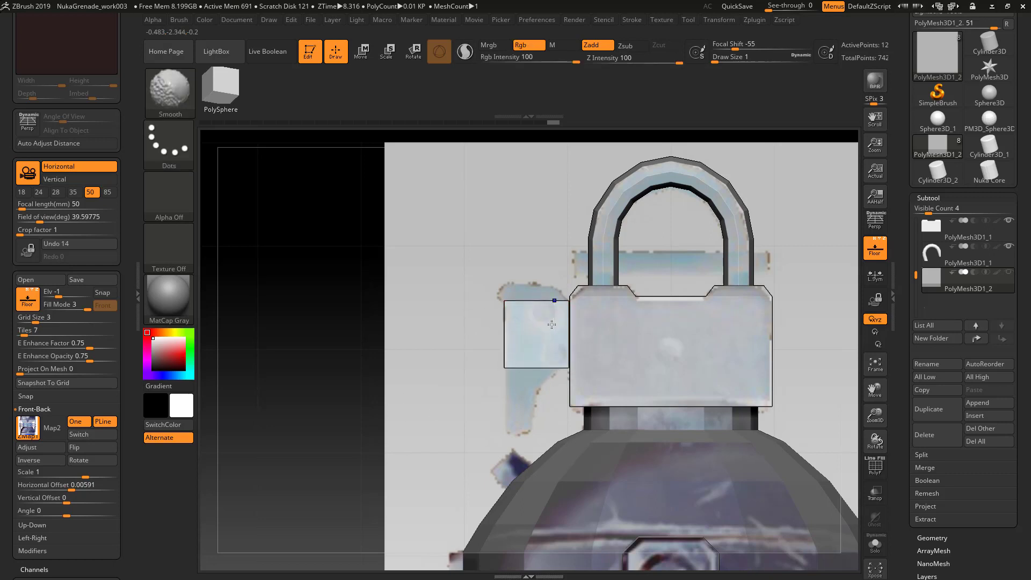
pyautogui.hotkey('shift', 'f')
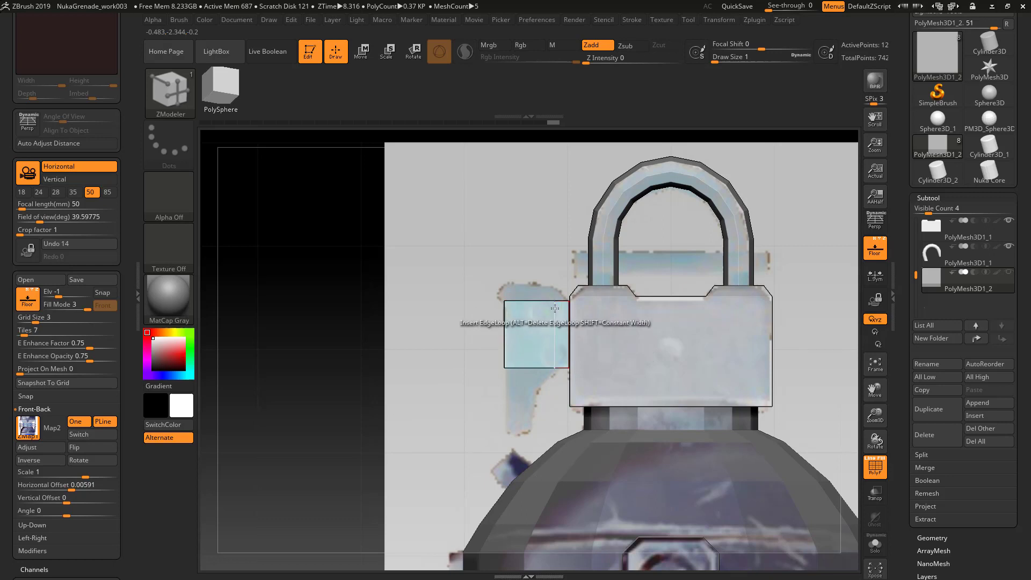
pyautogui.click(55, 310)
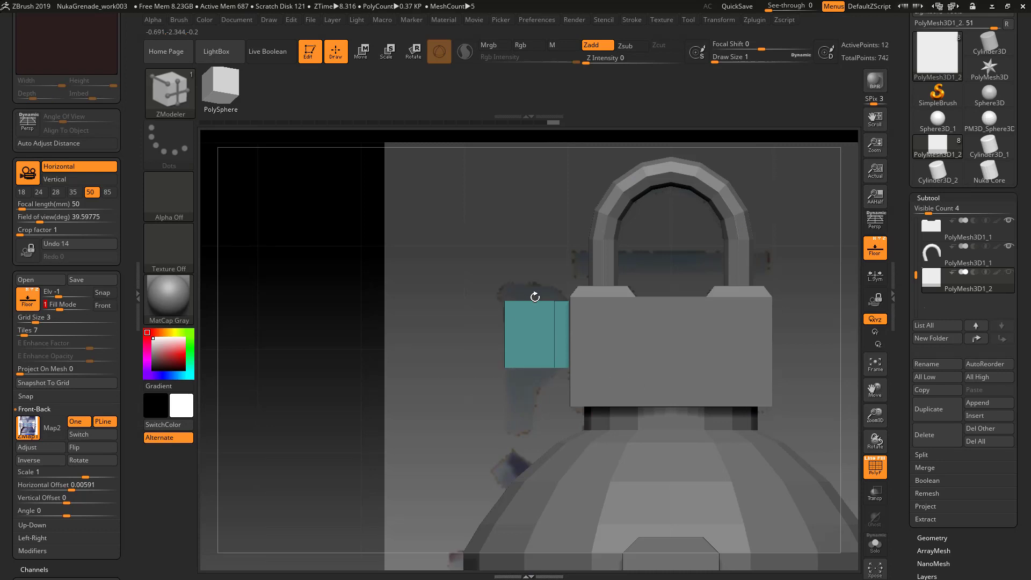
# Isolate the block's outer top vertices with masks and raise them into a sloped top matching the reference bracket
pyautogui.press('ctrl')
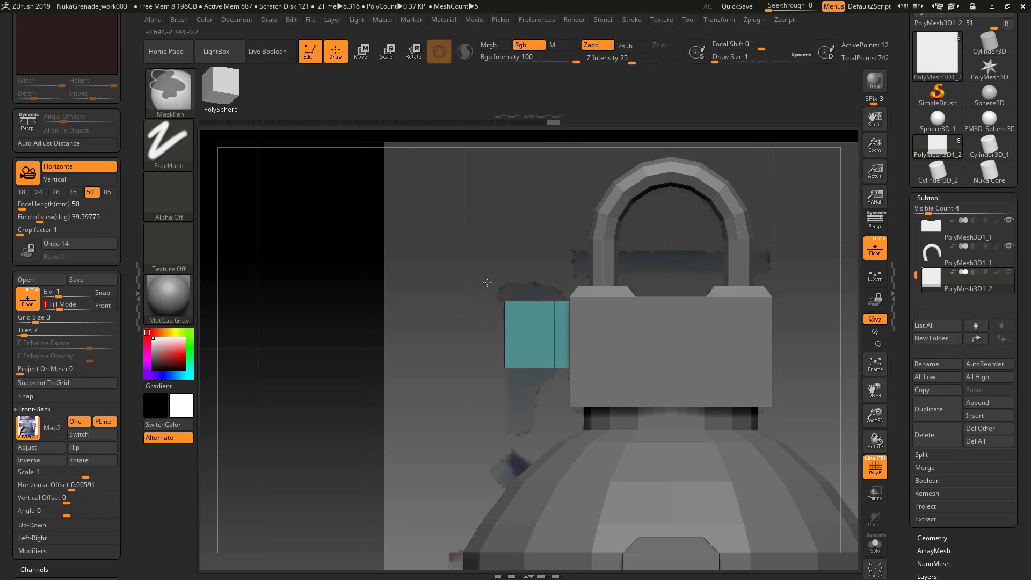
pyautogui.keyDown('ctrl'); pyautogui.moveTo(487, 283); pyautogui.dragTo(559, 318); pyautogui.keyUp('ctrl')
pyautogui.keyDown('ctrl'); pyautogui.click(462, 311); pyautogui.keyUp('ctrl')
pyautogui.press('w')
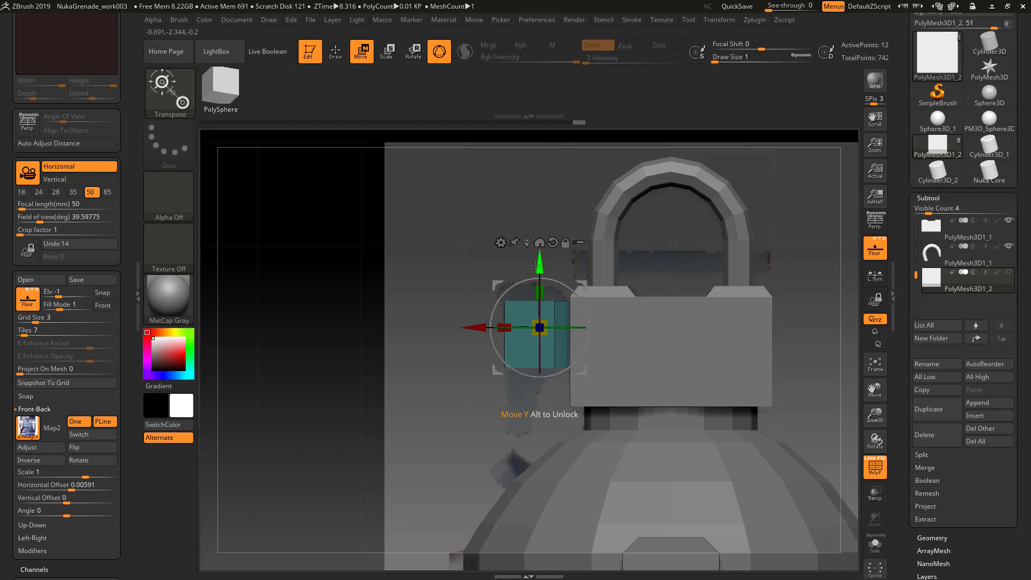
pyautogui.moveTo(536, 266); pyautogui.dragTo(536, 252)
pyautogui.press('ctrl')
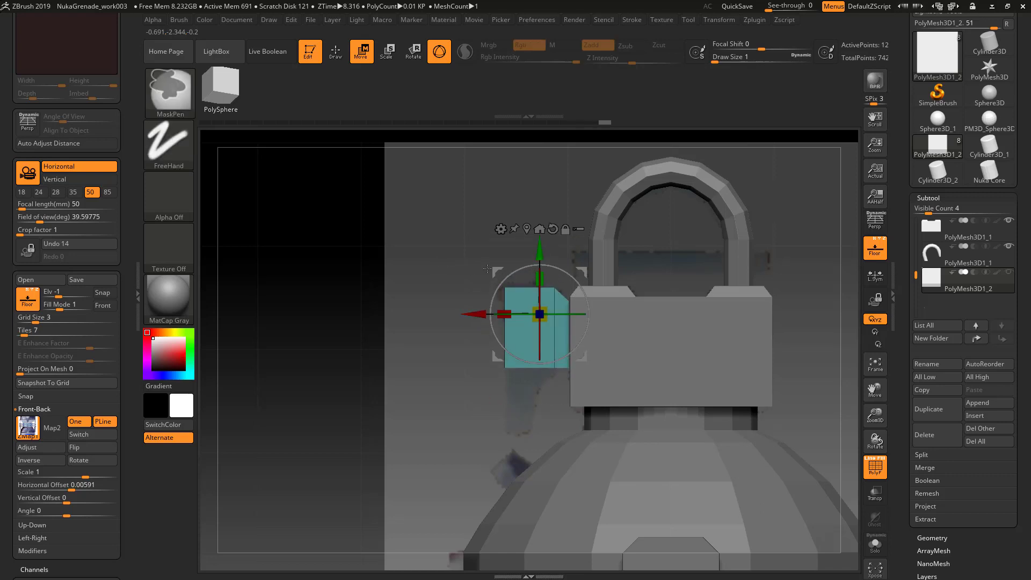
pyautogui.moveTo(539, 251); pyautogui.dragTo(539, 247)
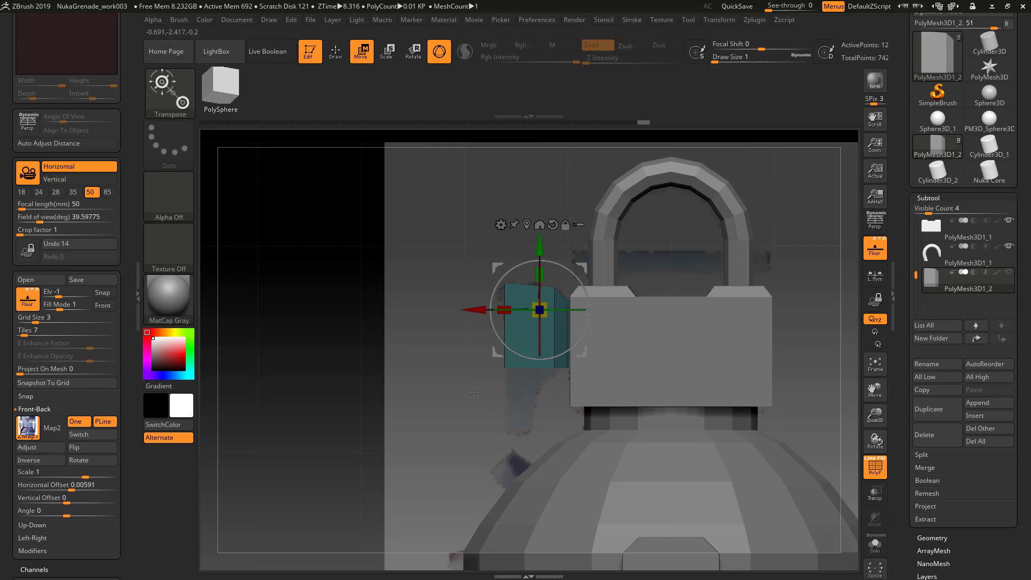
# Insert a horizontal edge loop across the block just below its sloped top
pyautogui.moveTo(475, 317); pyautogui.dragTo(469, 321)
pyautogui.press('ctrl')
pyautogui.hotkey('ctrl', 'z')
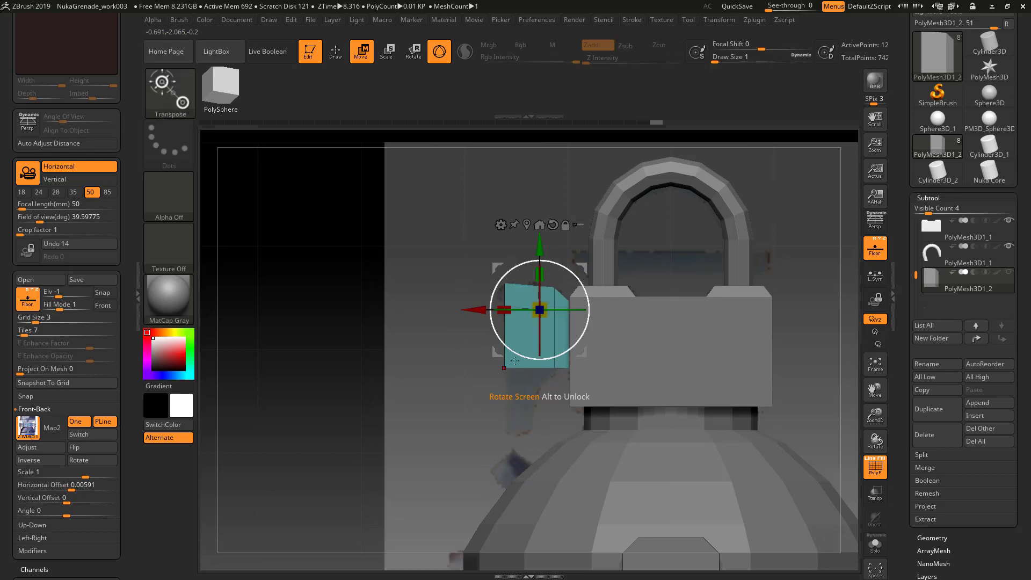
pyautogui.press('q')
pyautogui.click(503, 301)
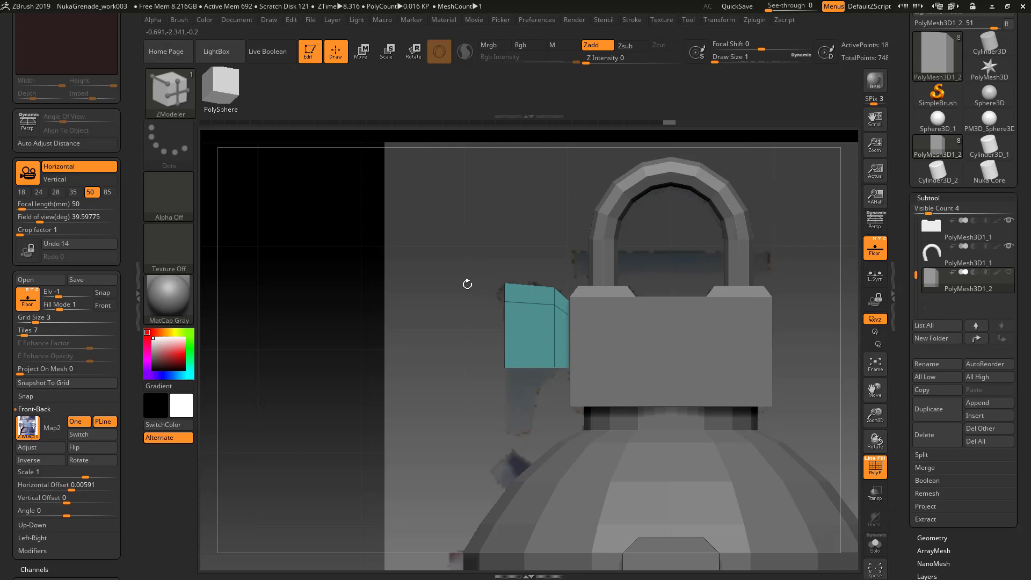
# Move the block's outer top corner slightly inward and clear the mask
pyautogui.press('w')
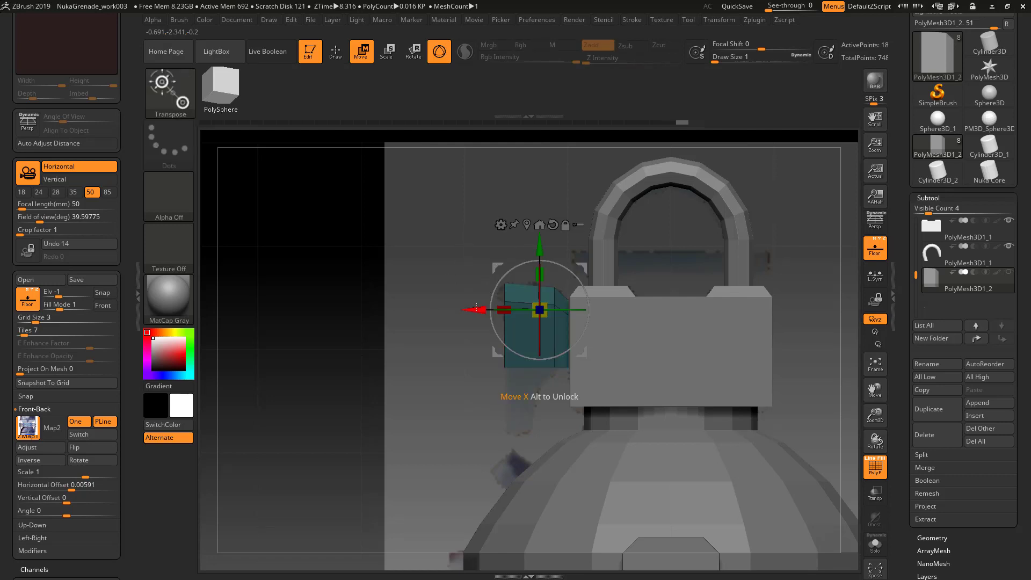
pyautogui.moveTo(477, 307); pyautogui.dragTo(483, 308)
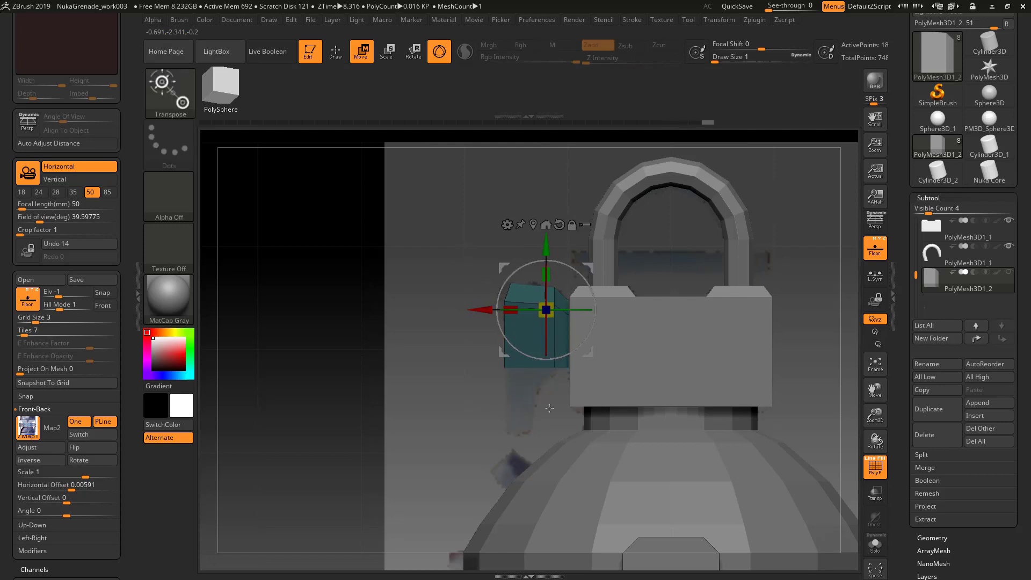
pyautogui.keyDown('ctrl'); pyautogui.moveTo(502, 410); pyautogui.dragTo(552, 390); pyautogui.keyUp('ctrl')
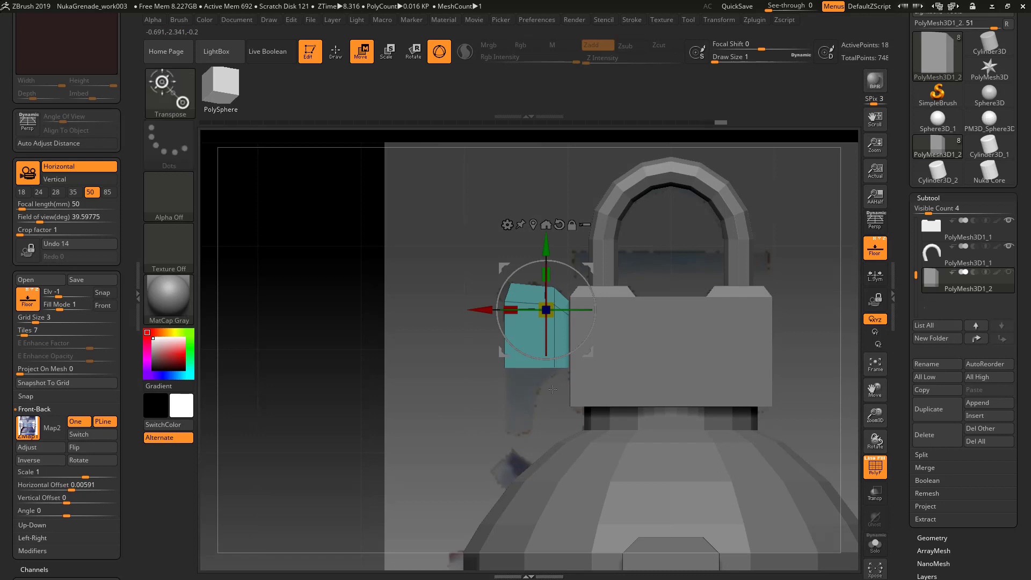
# Isolate the bottom vertices of the vertical edge loop with an inverted mask and lower them slightly
pyautogui.press('ctrl')
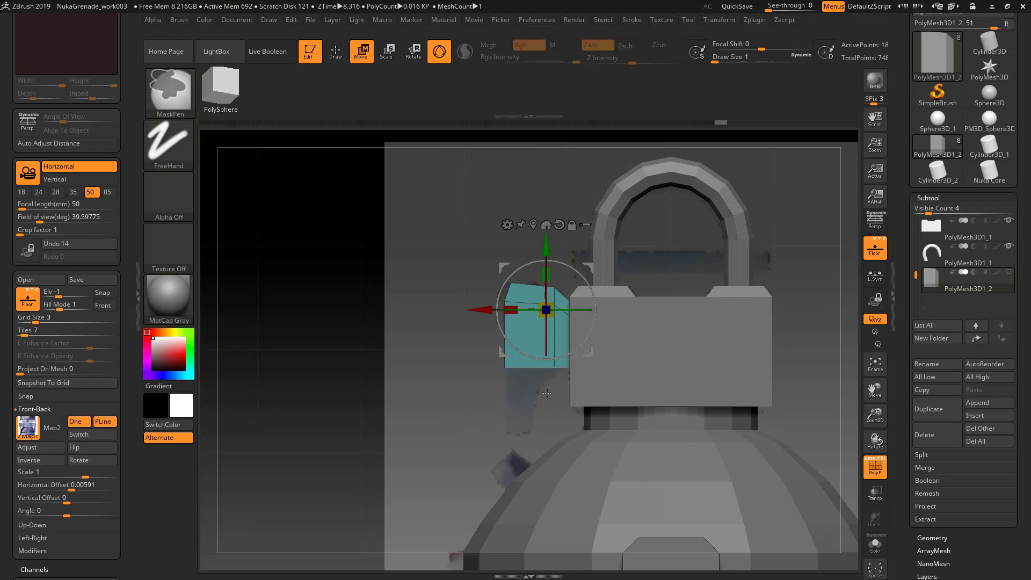
pyautogui.keyDown('ctrl'); pyautogui.moveTo(544, 385); pyautogui.dragTo(561, 360); pyautogui.keyUp('ctrl')
pyautogui.keyDown('ctrl'); pyautogui.click(553, 384); pyautogui.keyUp('ctrl')
pyautogui.moveTo(549, 249); pyautogui.dragTo(549, 249)
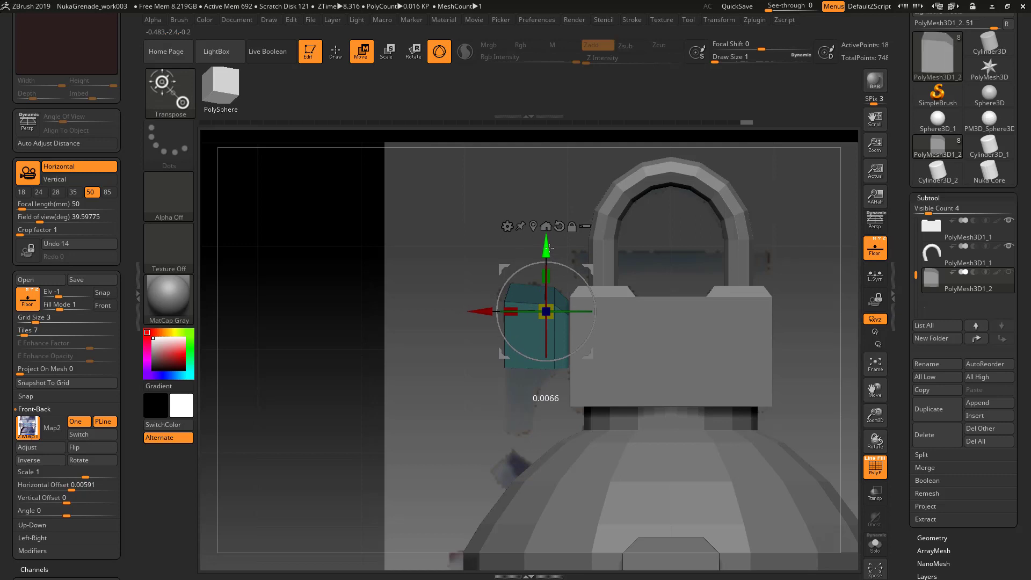
# Set the floor grid's fill mode to 3 with the block viewed from below
pyautogui.moveTo(524, 413); pyautogui.dragTo(413, 376)
pyautogui.moveTo(60, 308); pyautogui.dragTo(87, 307)
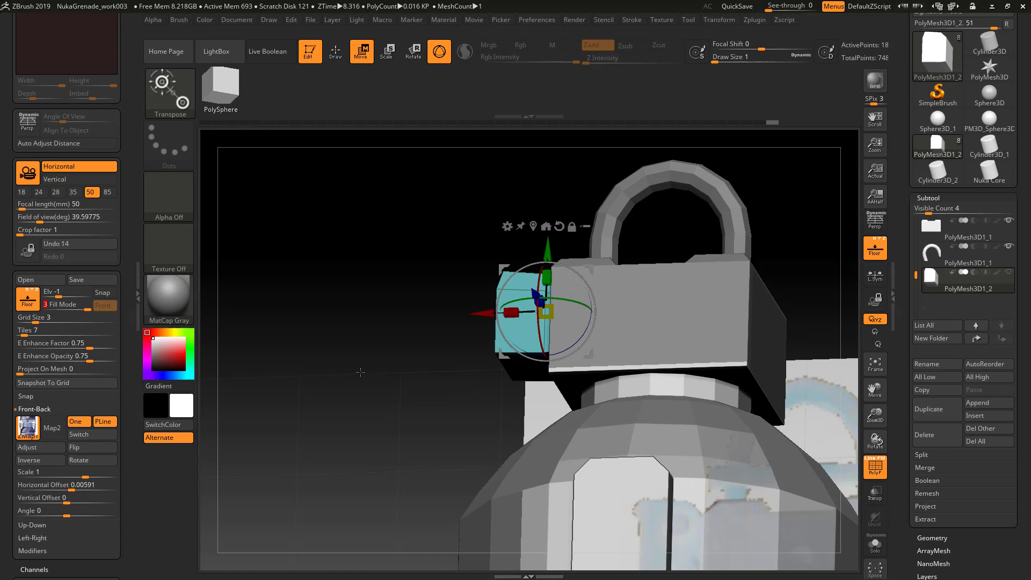
pyautogui.moveTo(361, 371); pyautogui.dragTo(386, 331)
# Switch to the ZModeler brush and assign a new polygroup to the wide outer polygon on the block's underside
pyautogui.press('b')
pyautogui.press('z')
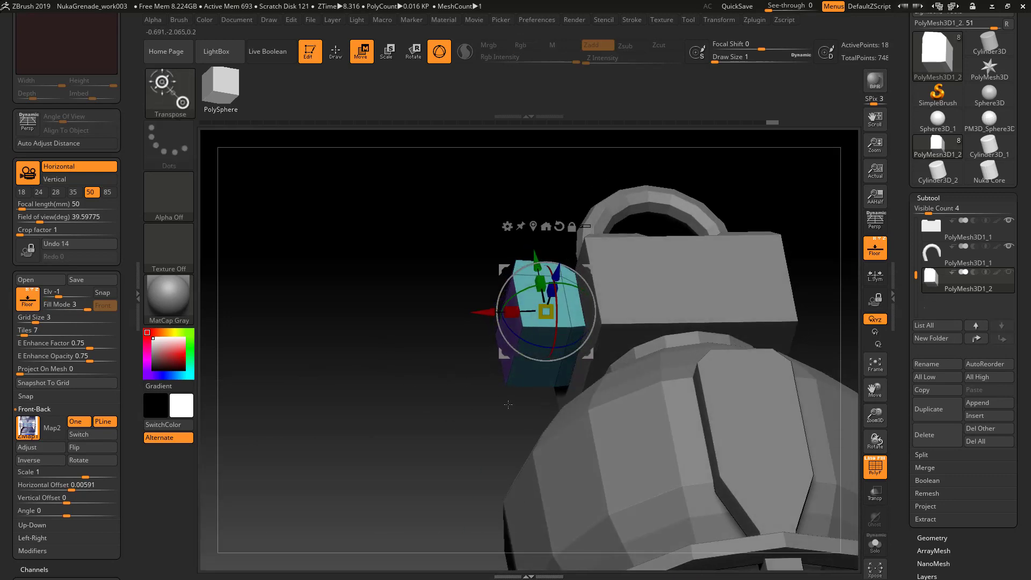
pyautogui.press('m')
pyautogui.press('space')
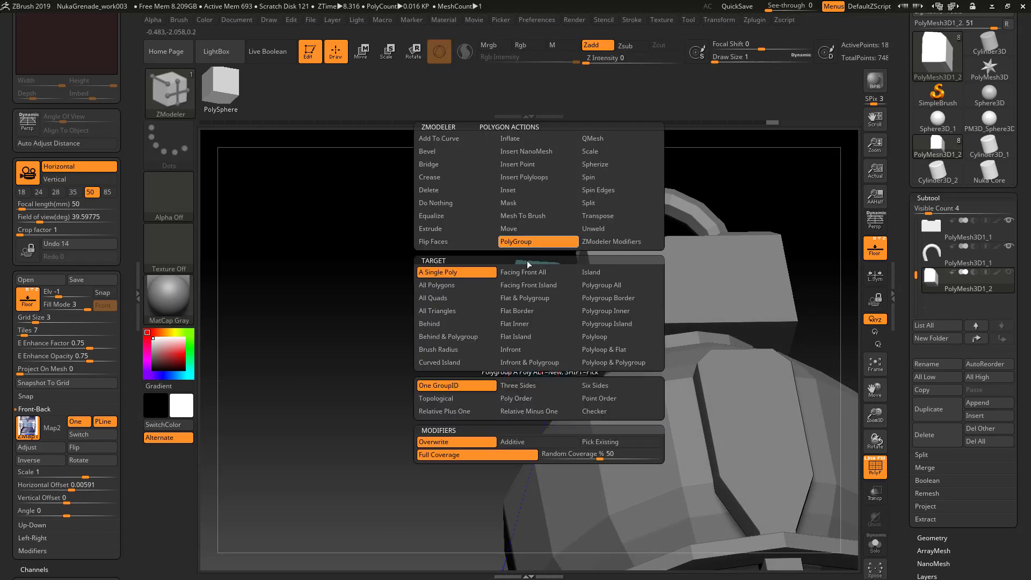
pyautogui.click(512, 247)
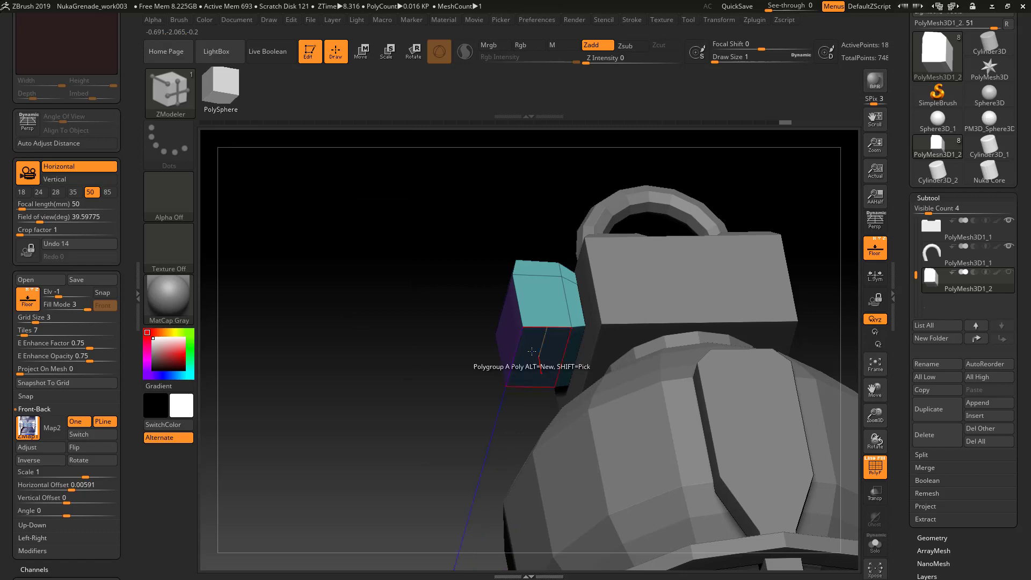
# Extrude the outer underside polygon downward as a short leg, using ZModeler's Extrude with the Polygroup All target
pyautogui.press('space')
pyautogui.click(427, 228)
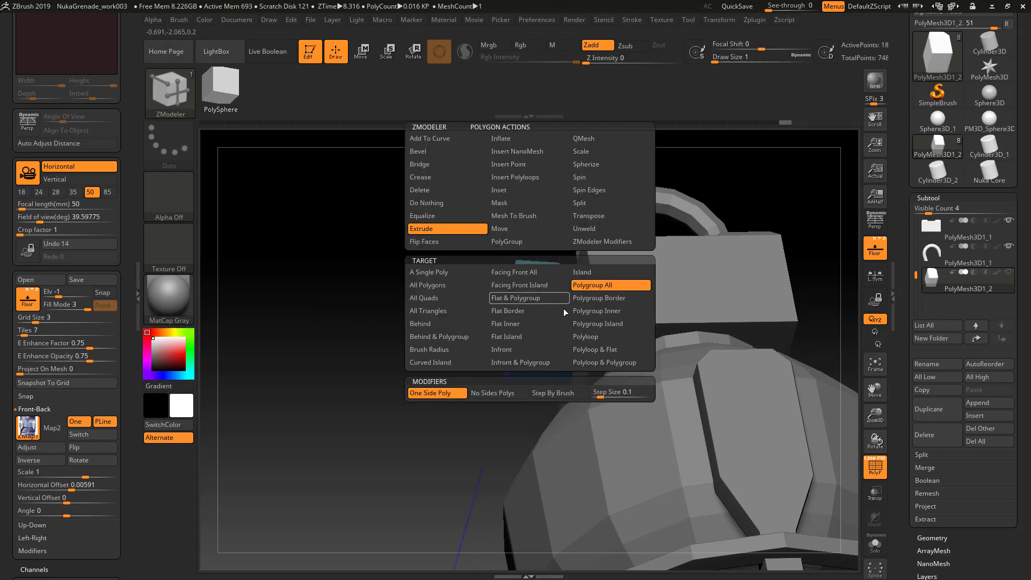
pyautogui.moveTo(536, 349); pyautogui.dragTo(548, 374)
pyautogui.keyDown('shift'); pyautogui.moveTo(487, 360); pyautogui.dragTo(411, 356); pyautogui.keyUp('shift')
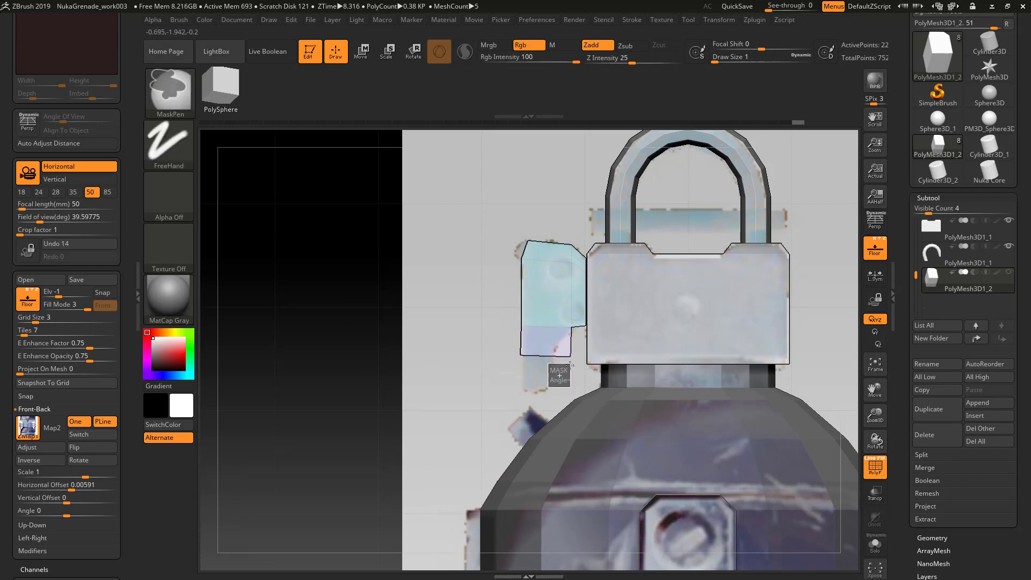
# Move the leg's inner bottom edge outward to form a slope and raise the leg's bottom slightly to the reference
pyautogui.press('w')
pyautogui.keyDown('alt'); pyautogui.moveTo(502, 270); pyautogui.dragTo(484, 270); pyautogui.keyUp('alt')
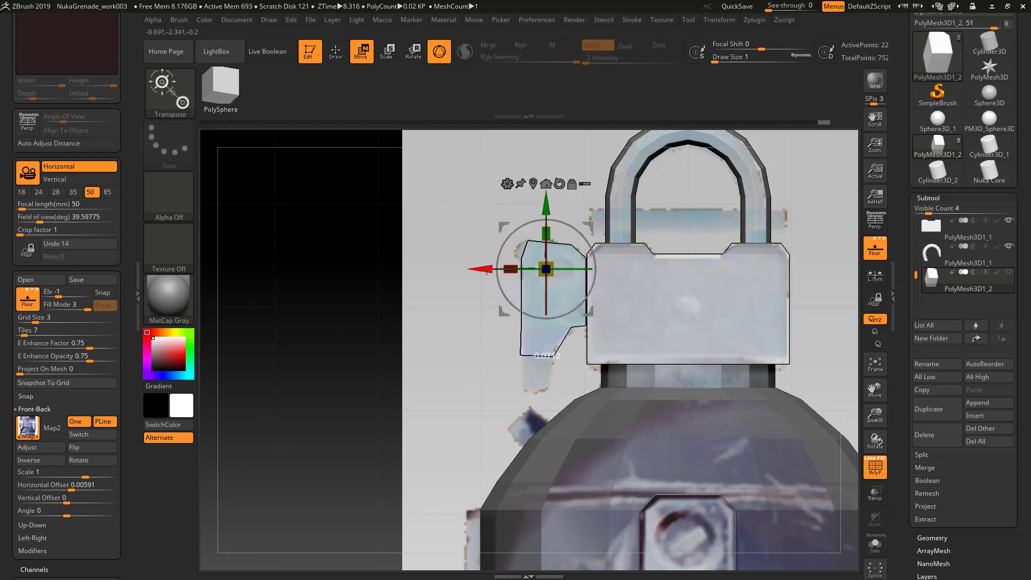
pyautogui.press('ctrl')
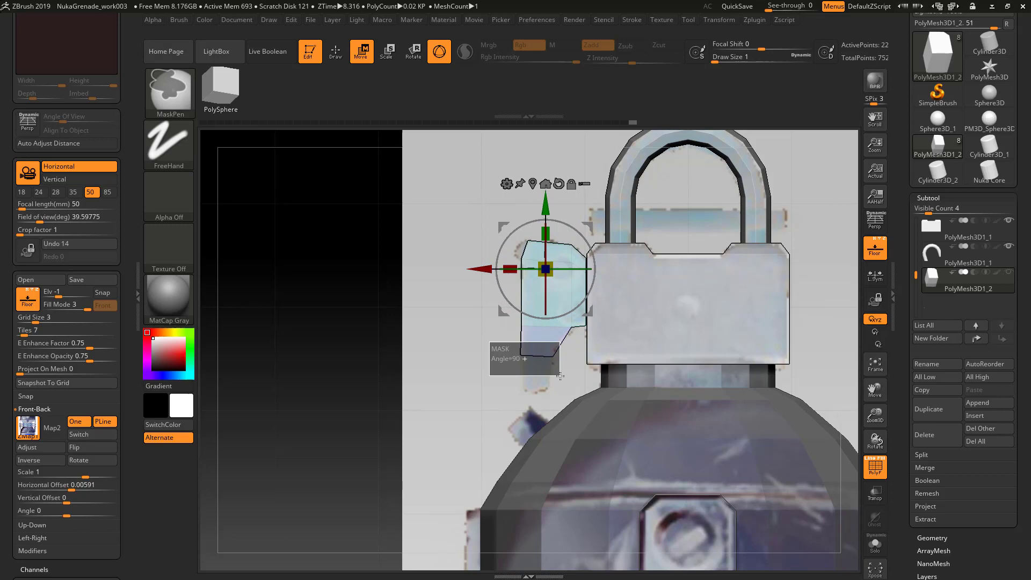
pyautogui.moveTo(545, 212); pyautogui.dragTo(547, 207)
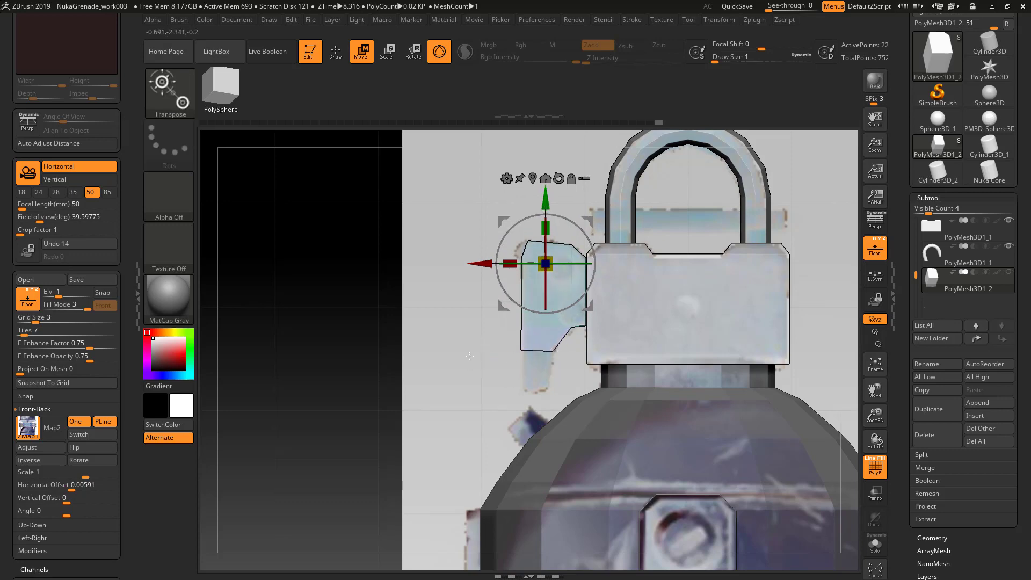
# Extrude the leg's bottom face down to the lower end of the bracket in the front reference
pyautogui.moveTo(469, 356); pyautogui.dragTo(502, 311)
pyautogui.press('q')
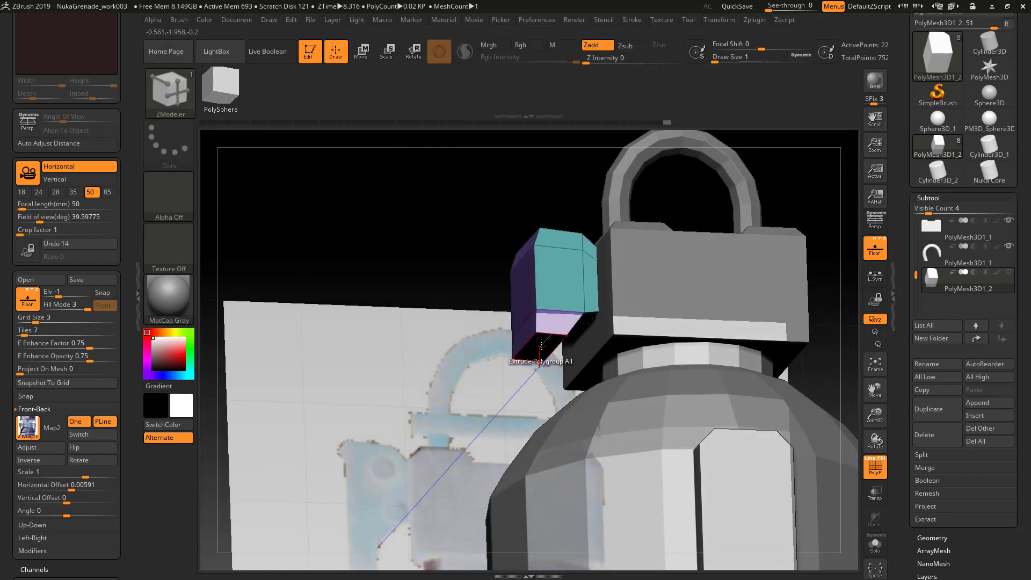
pyautogui.moveTo(541, 347); pyautogui.dragTo(538, 394)
pyautogui.keyDown('shift'); pyautogui.moveTo(483, 371); pyautogui.dragTo(444, 353); pyautogui.keyUp('shift')
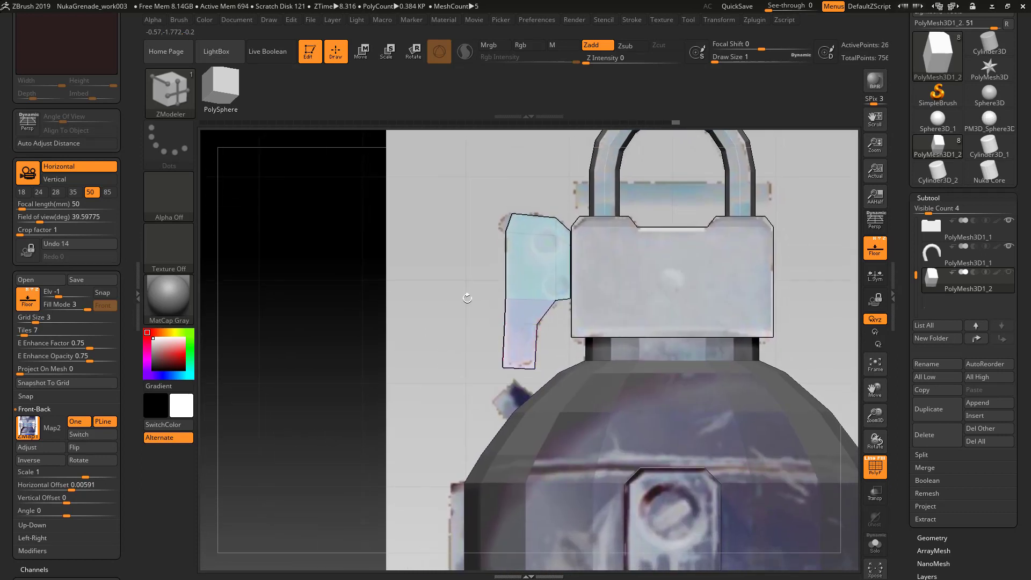
# Raise the leg's lower end slightly and shift its bottom corners sideways to match the reference outline
pyautogui.press('w')
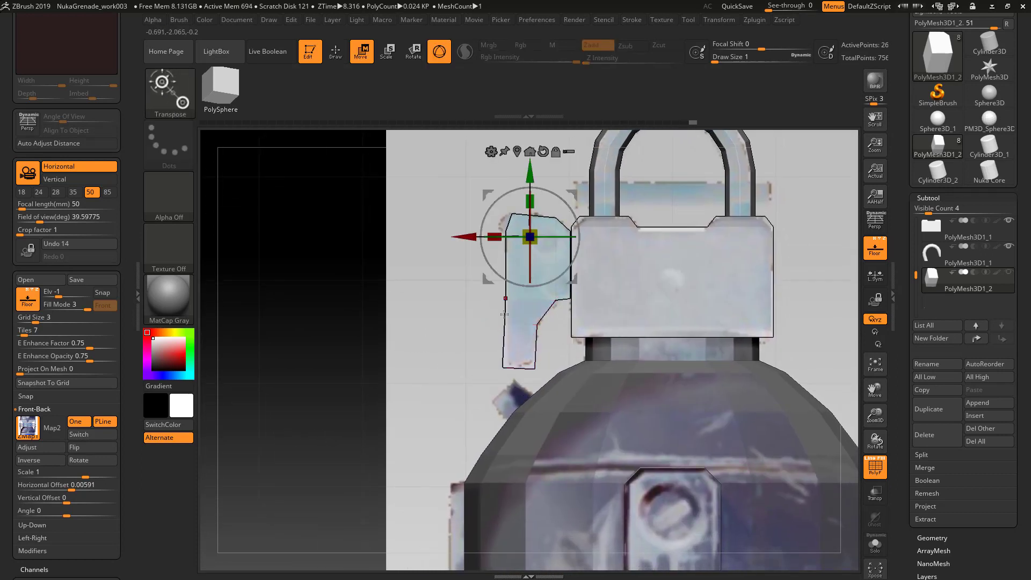
pyautogui.moveTo(530, 178); pyautogui.dragTo(531, 171)
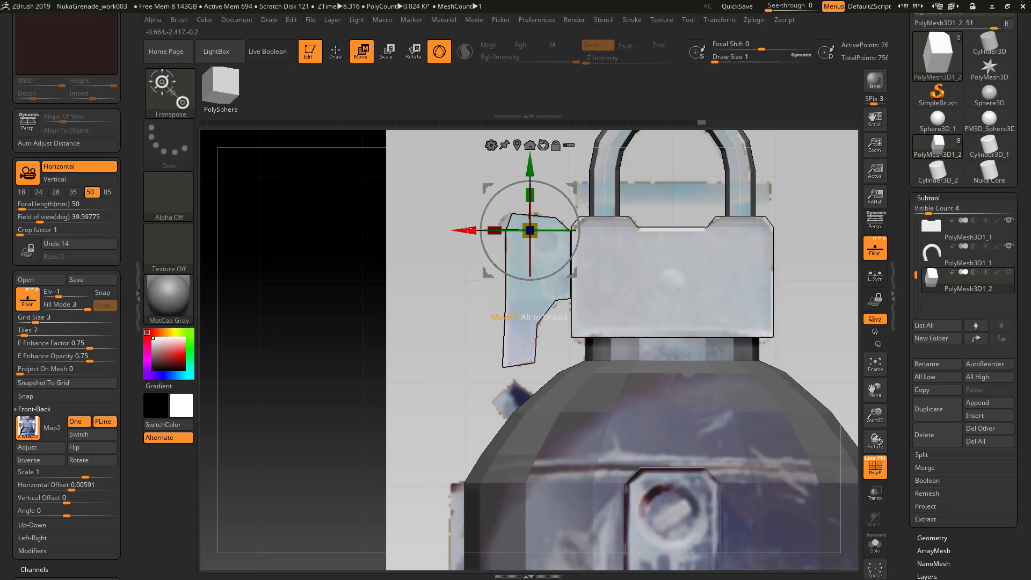
pyautogui.moveTo(467, 230); pyautogui.dragTo(464, 229)
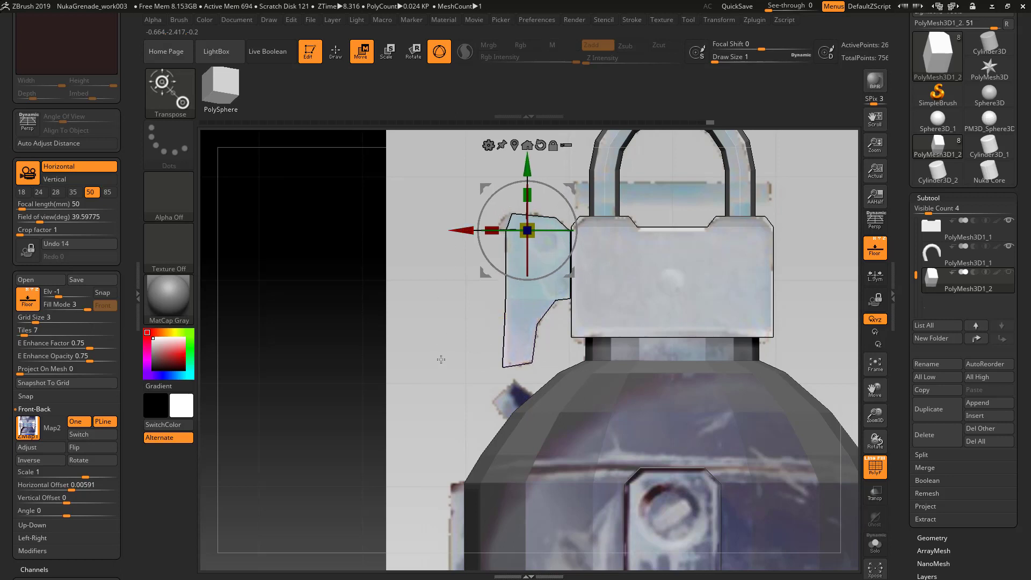
pyautogui.moveTo(472, 230); pyautogui.dragTo(470, 229)
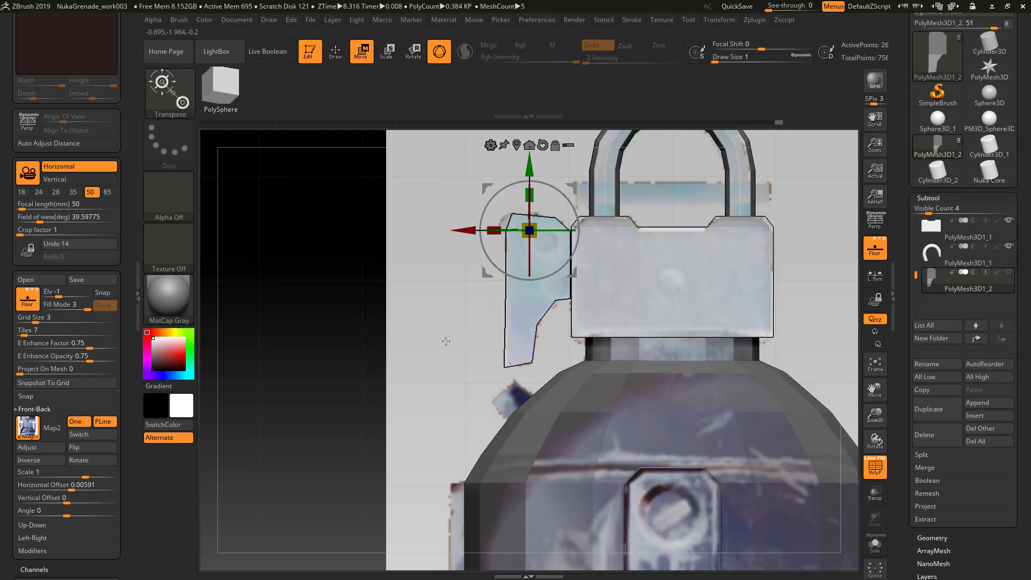
# Isolate the vertices midway along the bracket's outer side with masks and nudge them slightly outward
pyautogui.moveTo(455, 331); pyautogui.dragTo(496, 307)
pyautogui.moveTo(473, 230); pyautogui.dragTo(472, 231)
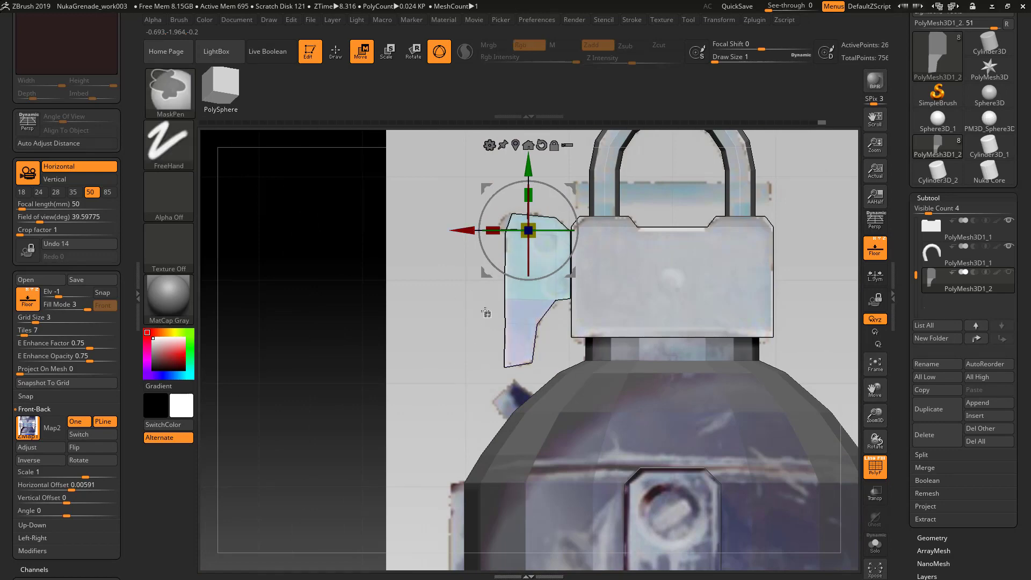
pyautogui.keyDown('ctrl'); pyautogui.moveTo(486, 312); pyautogui.dragTo(510, 338); pyautogui.keyUp('ctrl')
pyautogui.moveTo(471, 230); pyautogui.dragTo(471, 230)
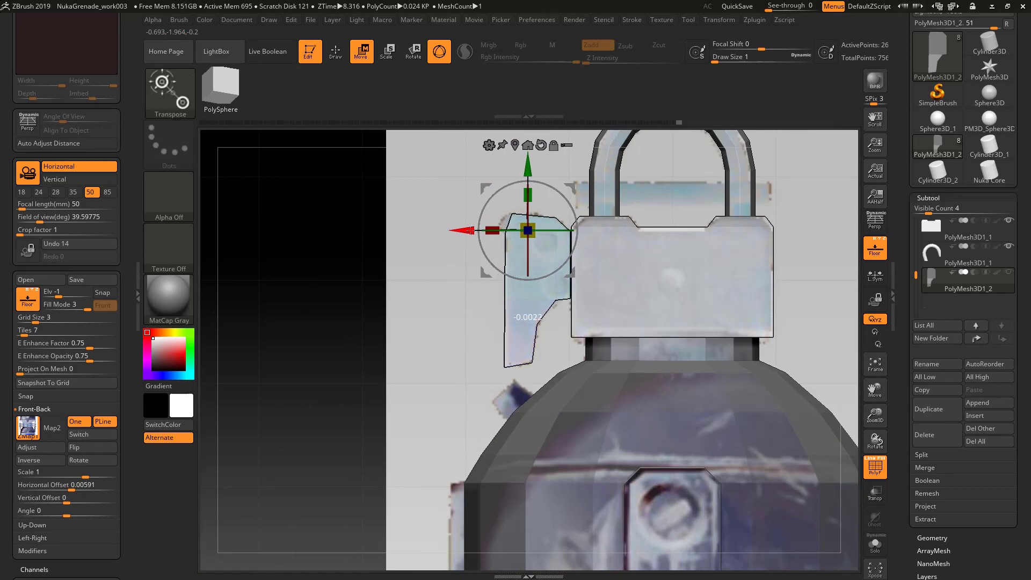
# Assign a separate polygroup to the slanted face at the bracket's outer top edge with the A Single Poly target
pyautogui.moveTo(450, 297); pyautogui.dragTo(441, 363, button='right')
pyautogui.press('q')
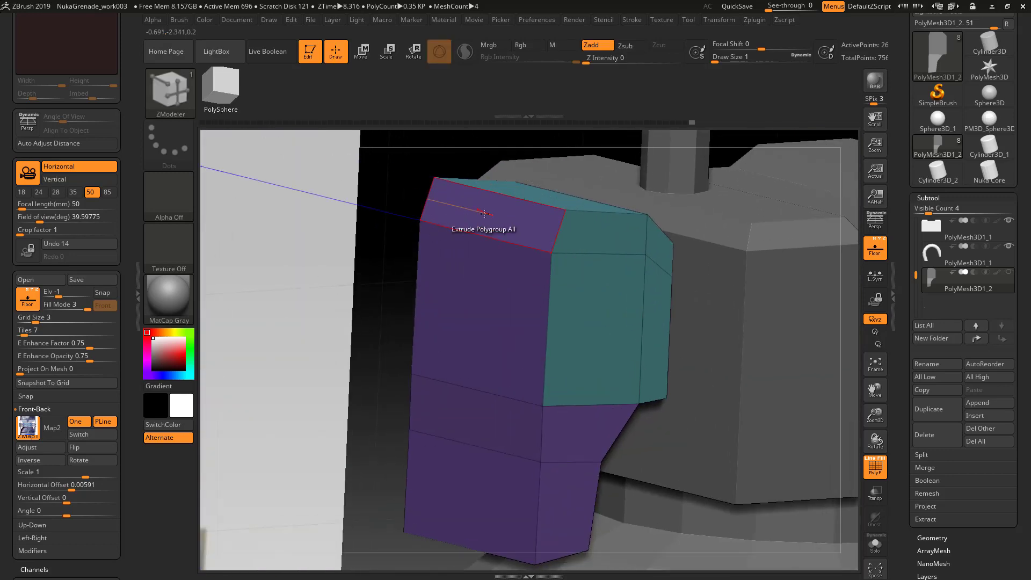
pyautogui.press('space')
pyautogui.click(482, 241)
pyautogui.click(398, 273)
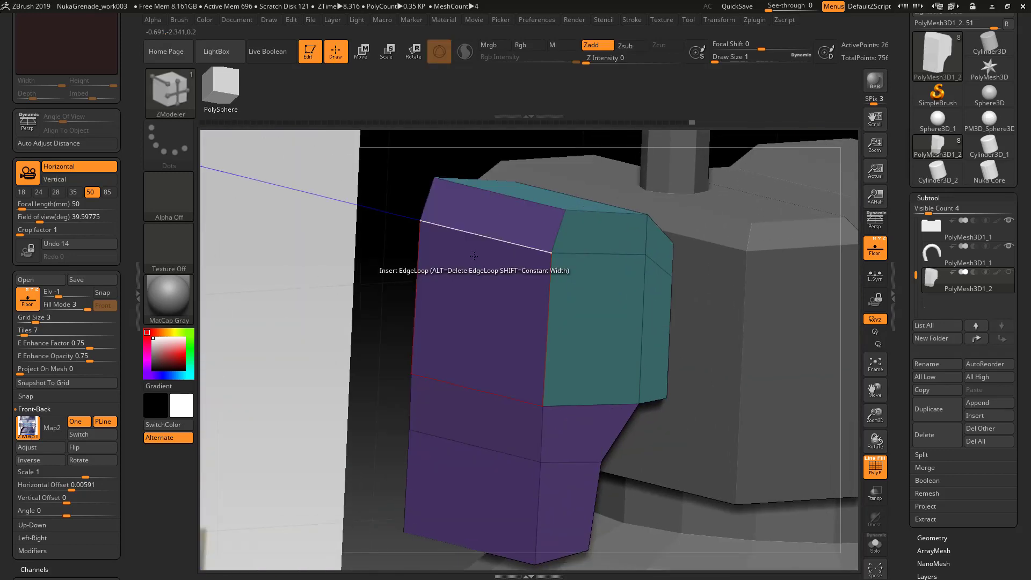
pyautogui.click(499, 223)
pyautogui.click(499, 224)
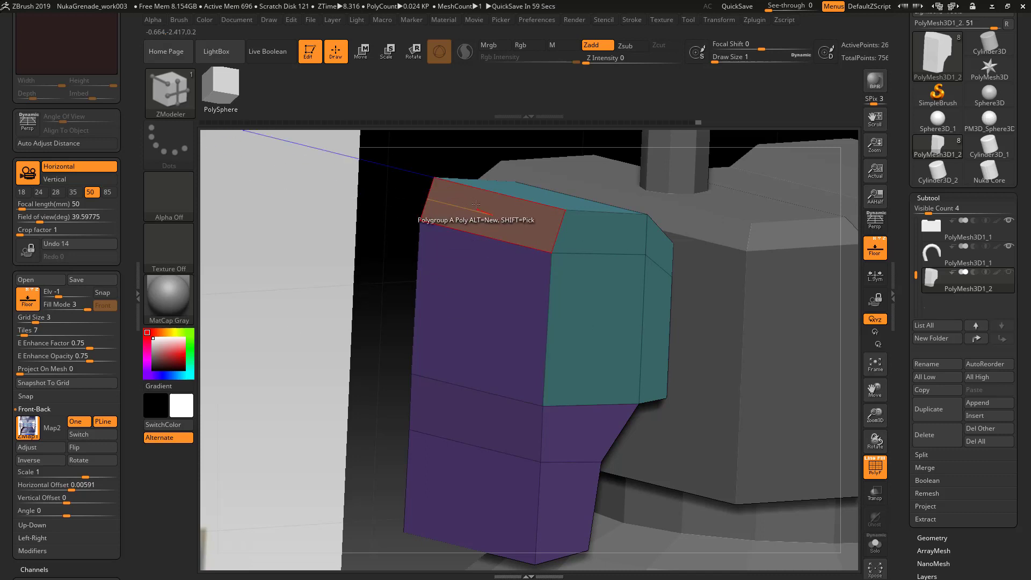
# Extrude the slanted outer top face outward to form a small overhanging lip
pyautogui.press('space')
pyautogui.click(376, 228)
pyautogui.moveTo(501, 218); pyautogui.dragTo(472, 211)
pyautogui.keyDown('shift'); pyautogui.moveTo(392, 247); pyautogui.dragTo(342, 274); pyautogui.keyUp('shift')
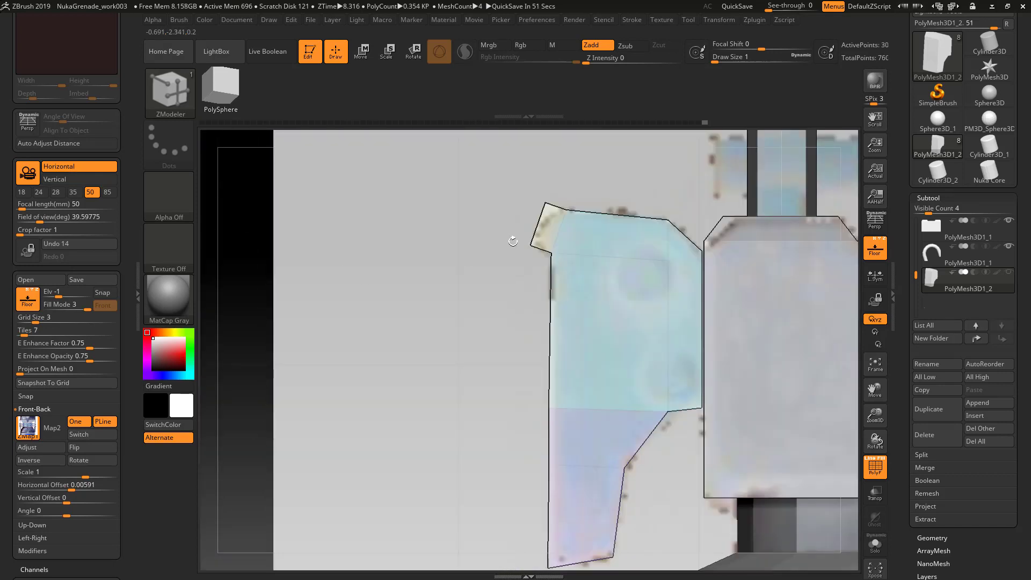
# Isolate the lip's outer corners with masks and adjust them so the lip tapers to a shallow tip
pyautogui.keyDown('ctrl'); pyautogui.moveTo(512, 179); pyautogui.dragTo(467, 156); pyautogui.keyUp('ctrl')
pyautogui.keyDown('ctrl'); pyautogui.click(497, 210); pyautogui.keyUp('ctrl')
pyautogui.press('w')
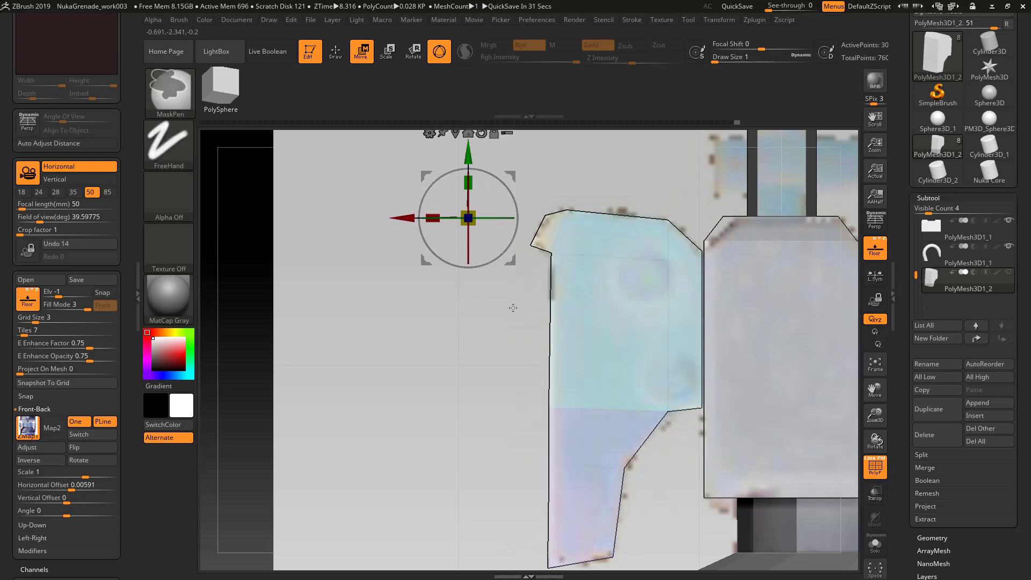
pyautogui.moveTo(398, 219); pyautogui.dragTo(408, 215)
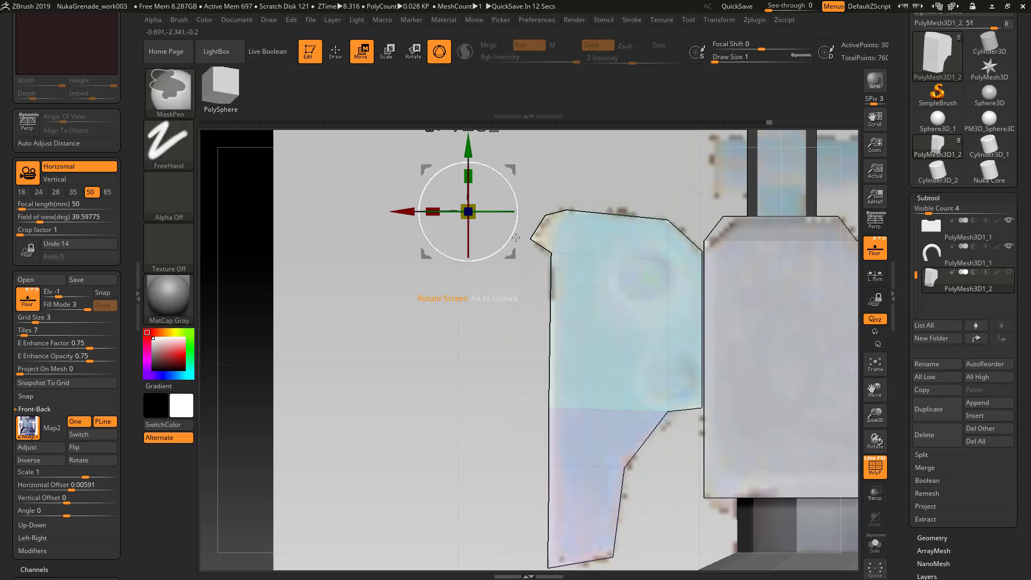
pyautogui.keyDown('ctrl'); pyautogui.moveTo(515, 231); pyautogui.dragTo(529, 258); pyautogui.keyUp('ctrl')
pyautogui.hotkey('ctrl', 'z')
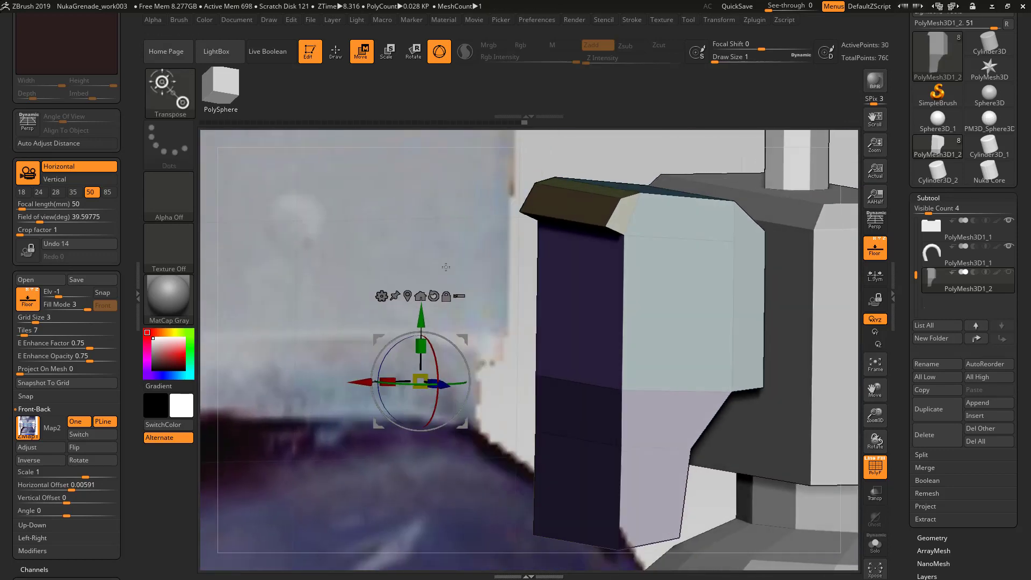
# Set the floor grid's fill mode to 1 with the whole grenade in view
pyautogui.press('f')
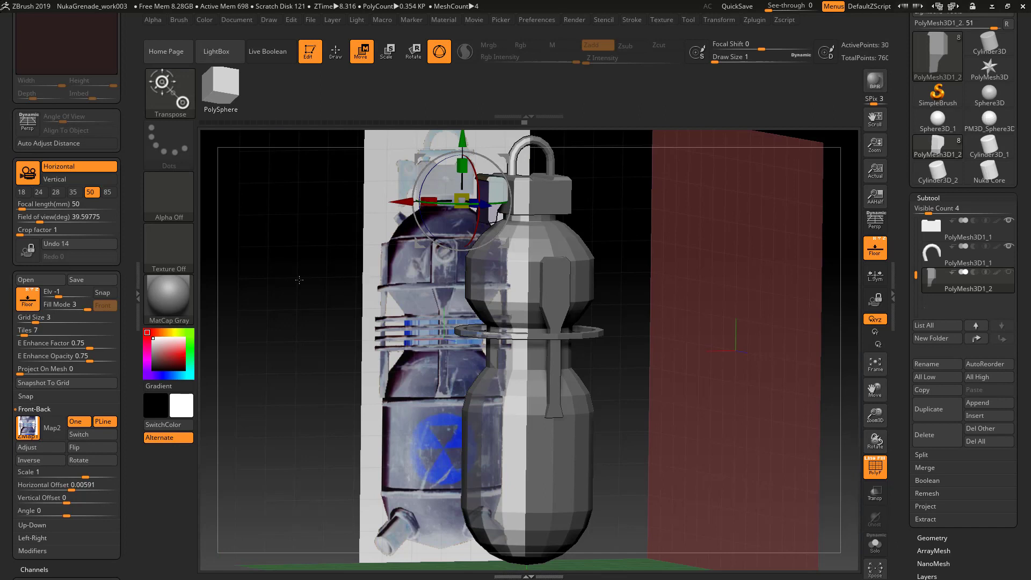
pyautogui.moveTo(86, 310); pyautogui.dragTo(58, 311)
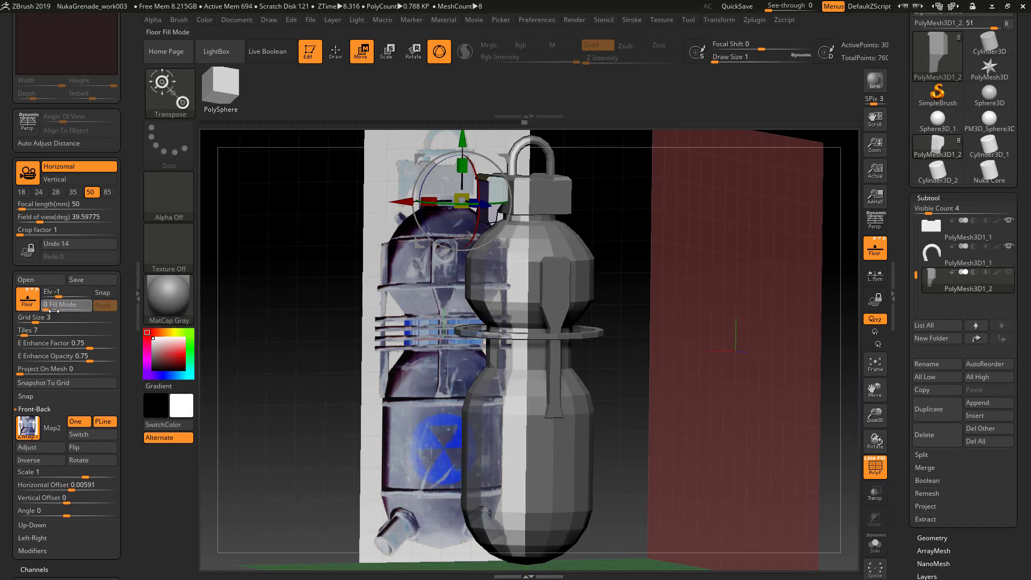
pyautogui.moveTo(55, 310); pyautogui.dragTo(53, 311)
pyautogui.moveTo(299, 290); pyautogui.dragTo(306, 268)
pyautogui.keyDown('ctrl'); pyautogui.moveTo(334, 234); pyautogui.dragTo(339, 268, button='right'); pyautogui.keyUp('ctrl')
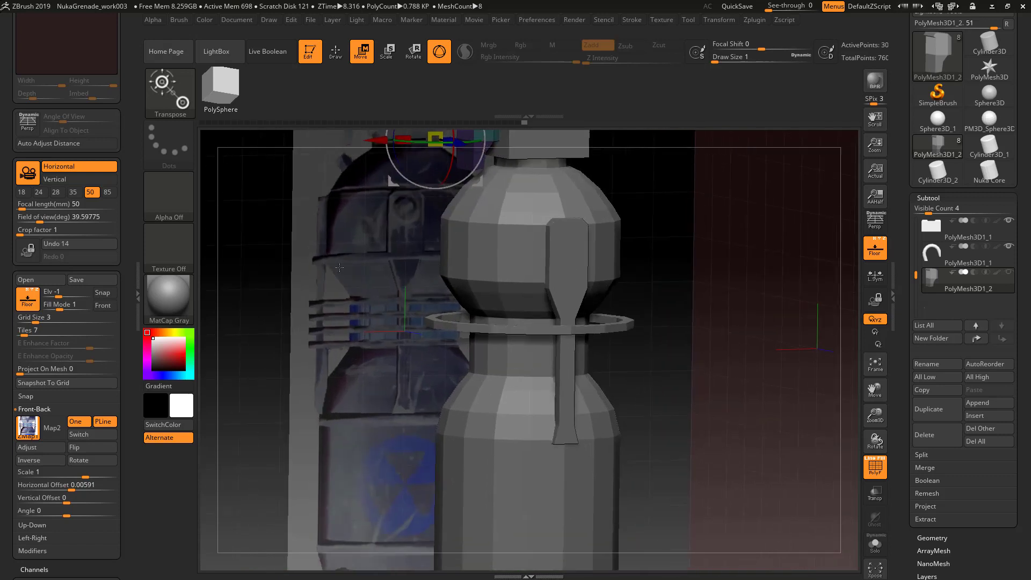
# Solo the side bracket and hide the floor grid with its reference images
pyautogui.press('f')
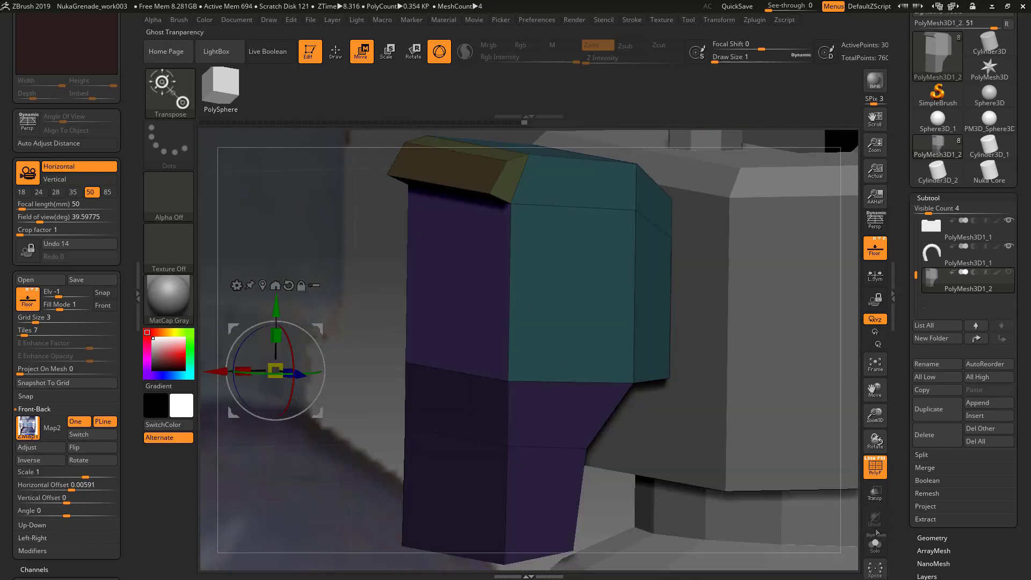
pyautogui.click(881, 552)
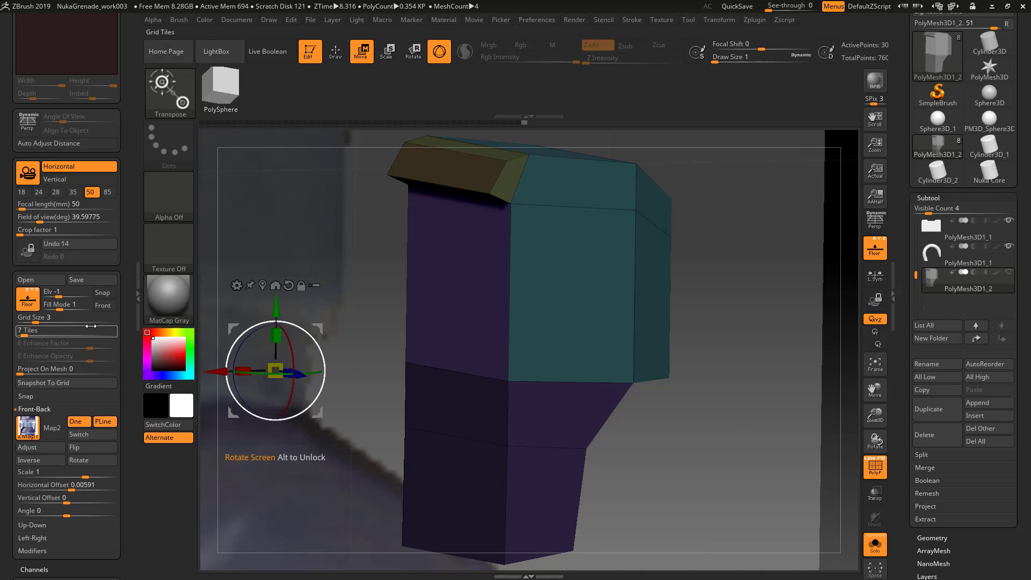
pyautogui.click(868, 255)
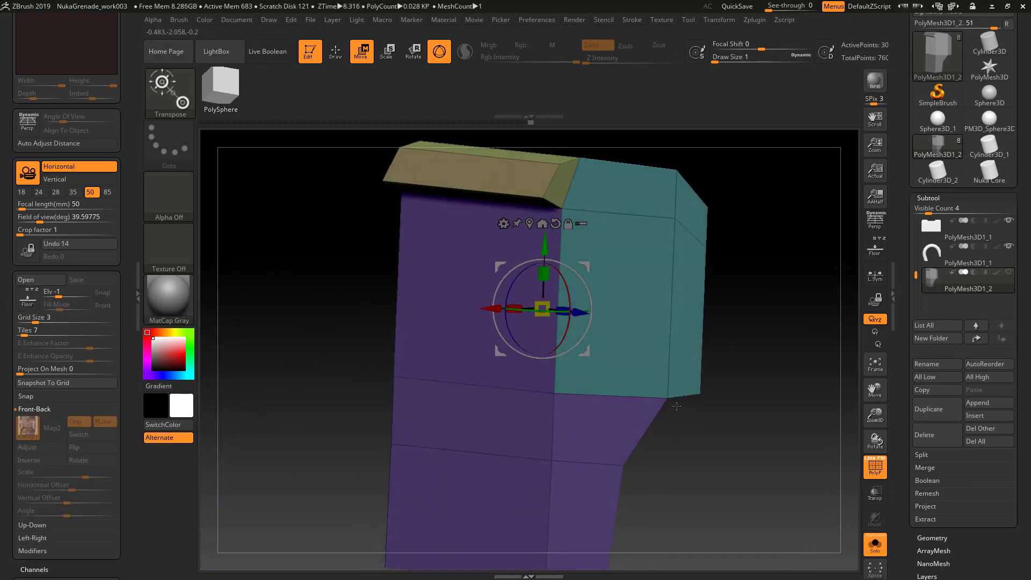
# Regroup the bracket's faces into polygroups with Groups By Normals
pyautogui.moveTo(677, 406); pyautogui.dragTo(881, 357)
pyautogui.click(976, 196)
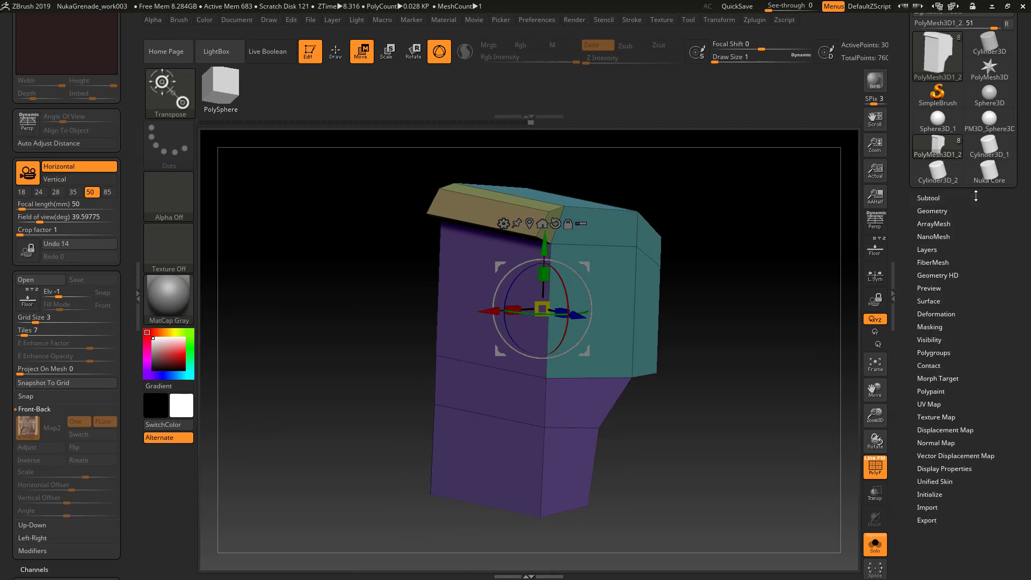
pyautogui.click(932, 353)
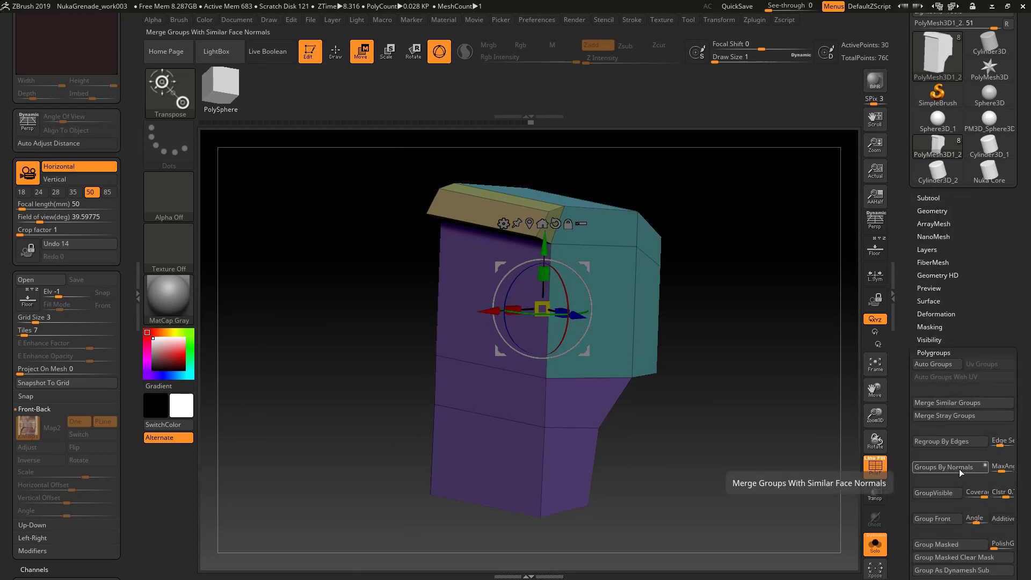
pyautogui.click(937, 467)
# Give the sloped inner face above the leg its own polygroup using ZModeler's PolyGroup action on a single poly
pyautogui.moveTo(753, 341)
pyautogui.mouseDown()
pyautogui.moveTo(788, 310)
pyautogui.moveTo(618, 437)
pyautogui.moveTo(423, 437)
pyautogui.moveTo(318, 329)
pyautogui.mouseUp()
pyautogui.press('q')
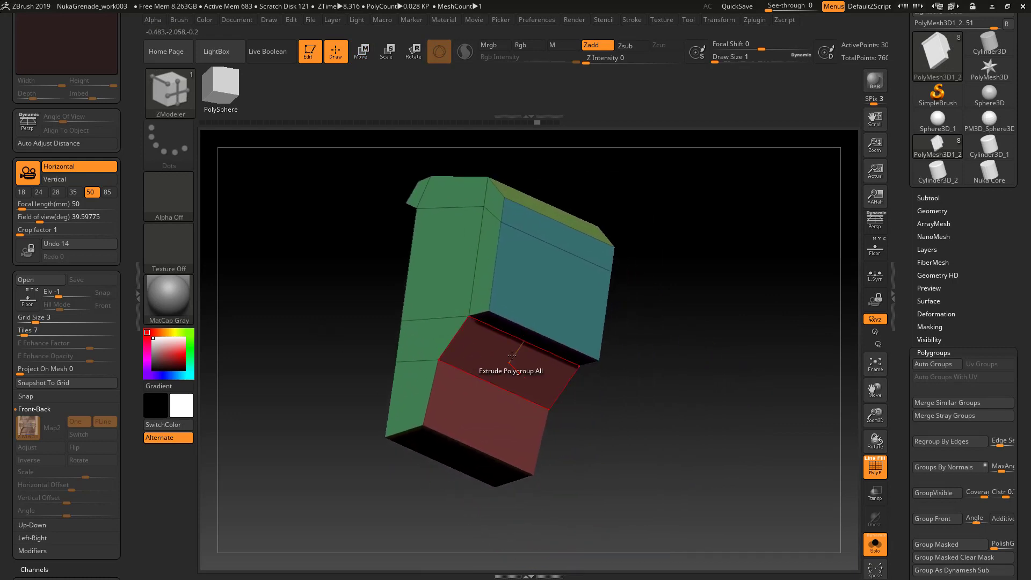
pyautogui.press('space')
pyautogui.click(491, 237)
pyautogui.click(555, 283)
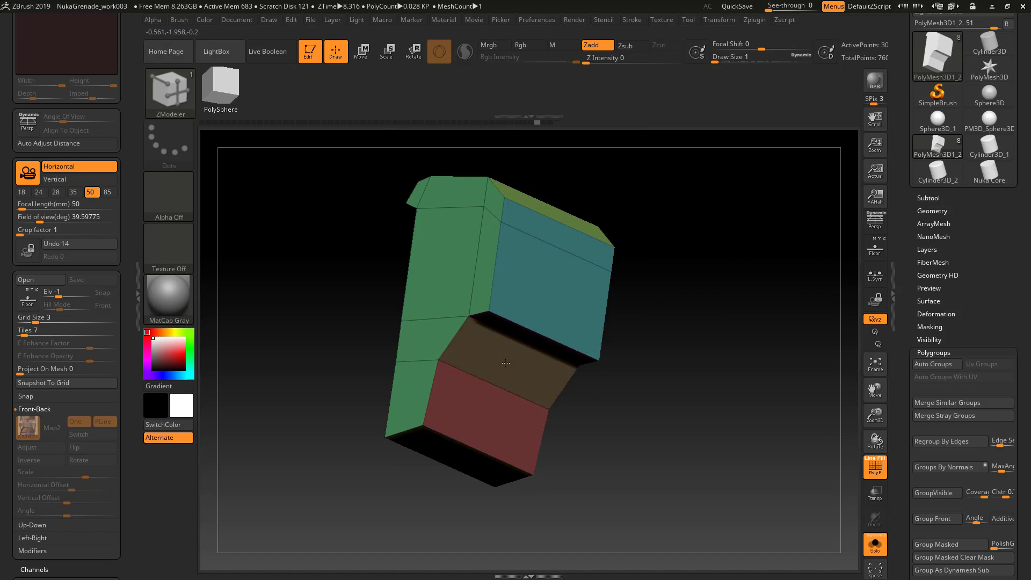
pyautogui.click(506, 363)
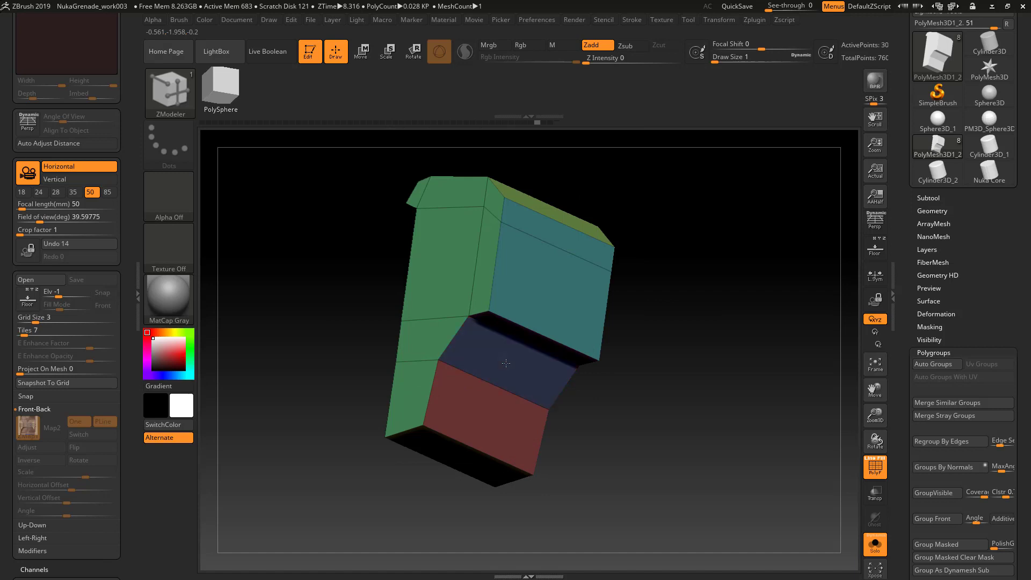
pyautogui.moveTo(641, 396); pyautogui.dragTo(701, 398)
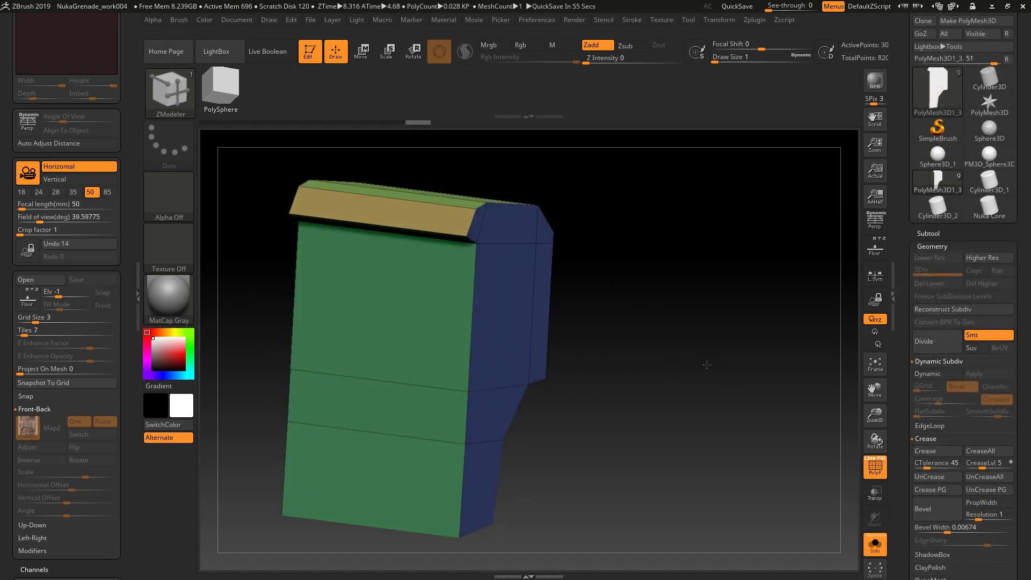
# Set ZModeler's edge action to Slide while checking the edge loop near the top of the bracket
pyautogui.moveTo(713, 398); pyautogui.dragTo(693, 332)
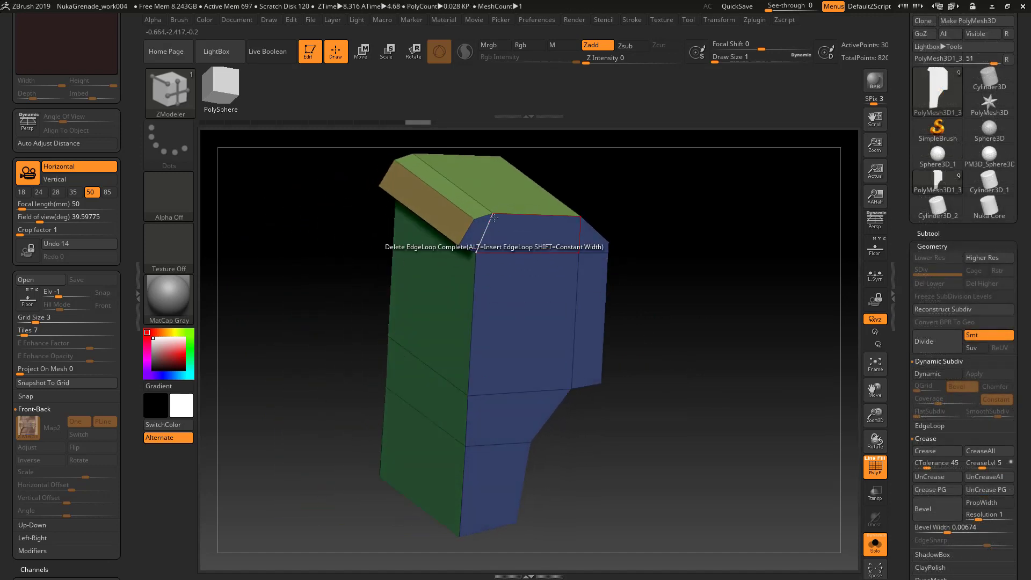
pyautogui.moveTo(651, 283); pyautogui.dragTo(618, 279)
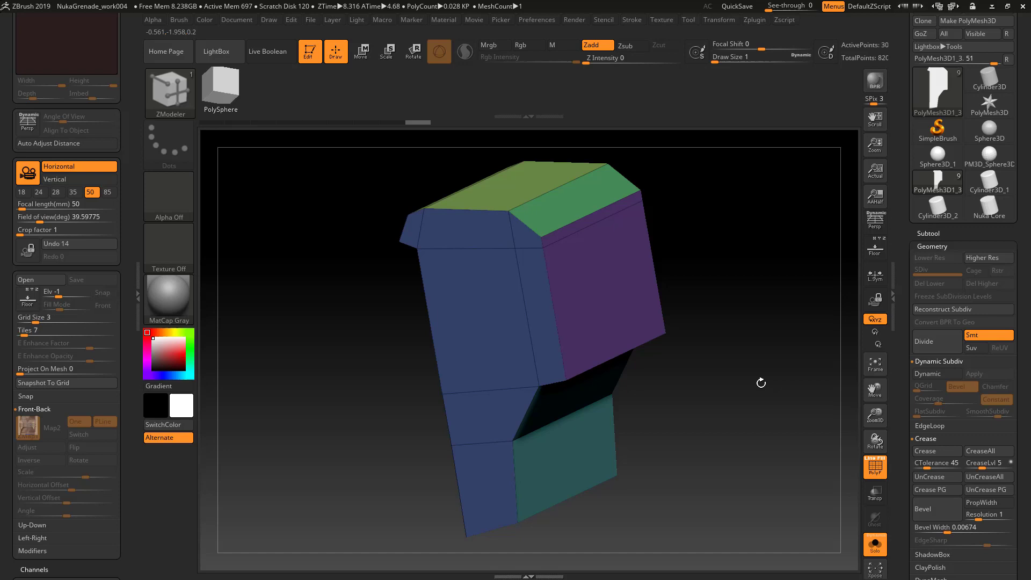
pyautogui.moveTo(761, 382); pyautogui.dragTo(716, 340)
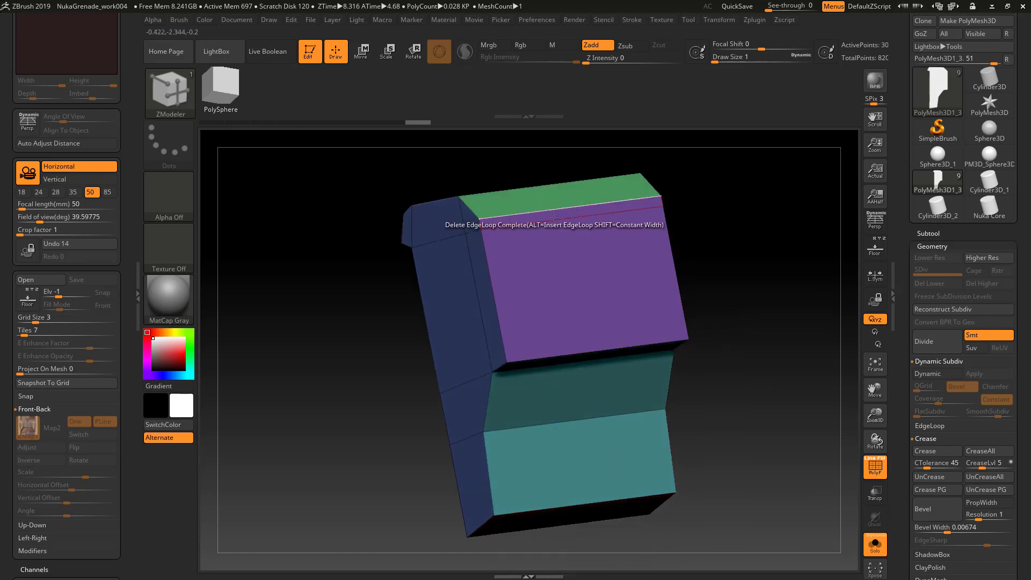
pyautogui.press('space')
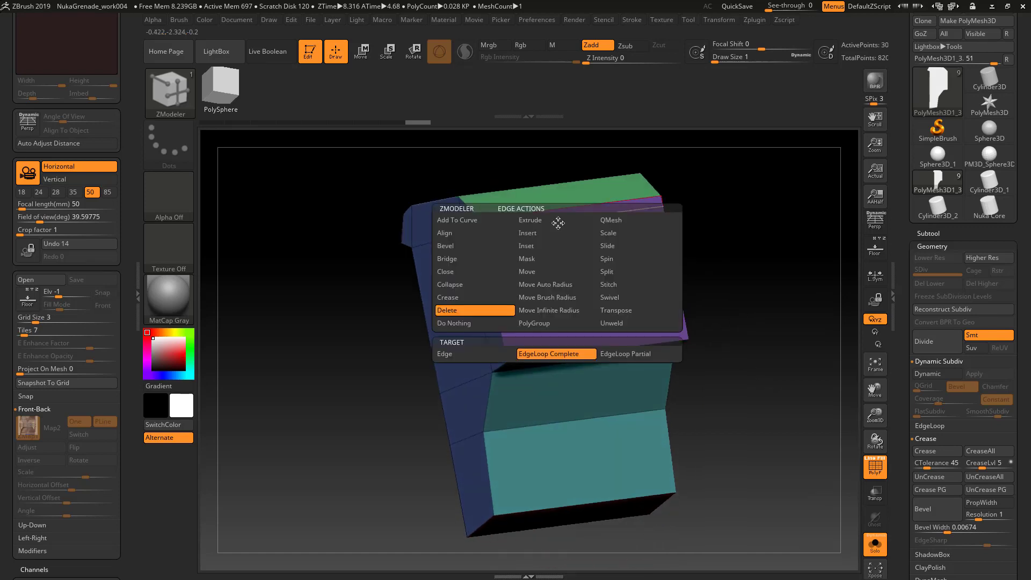
pyautogui.click(605, 258)
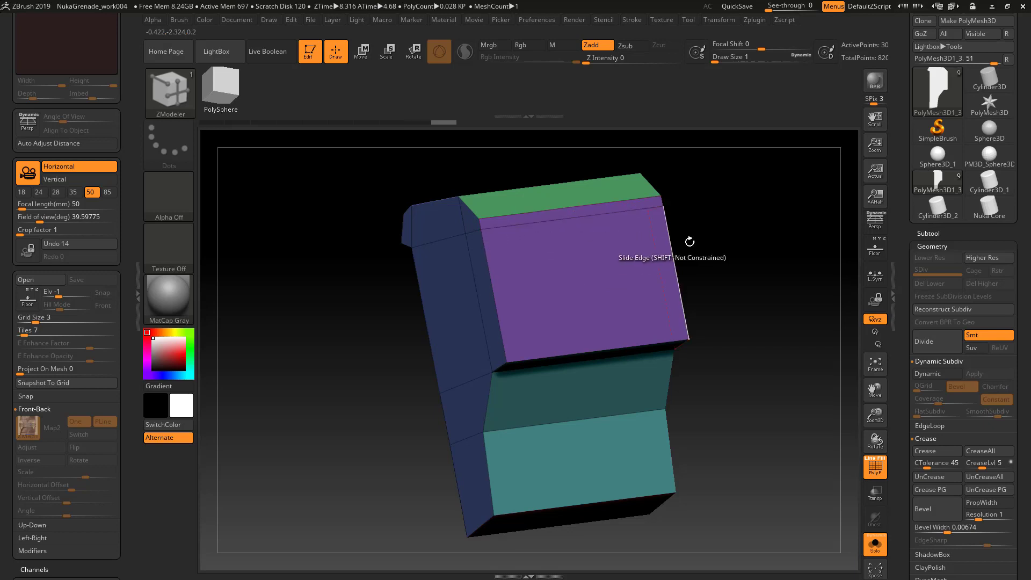
pyautogui.moveTo(689, 237); pyautogui.dragTo(742, 237)
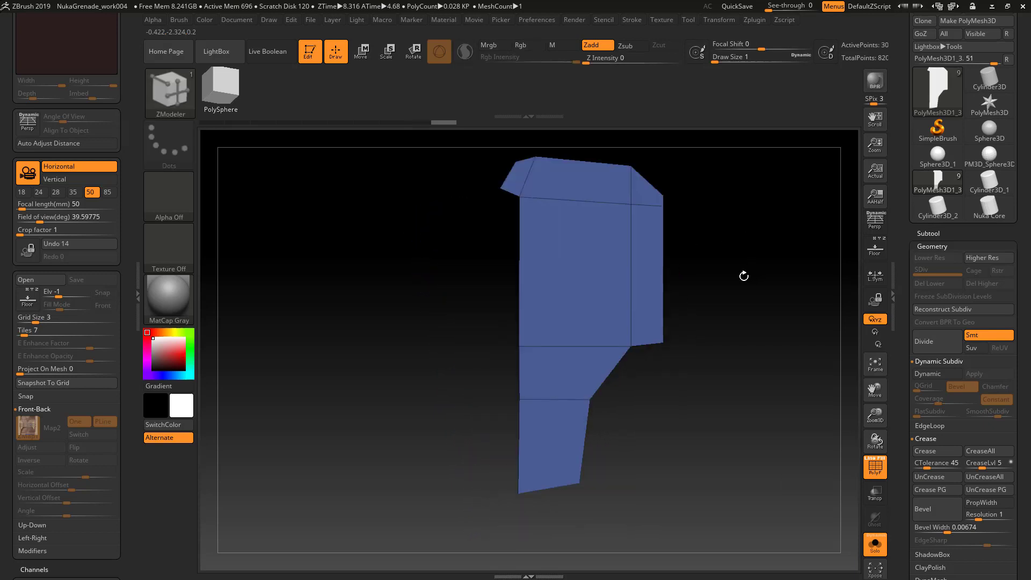
pyautogui.moveTo(743, 276)
pyautogui.mouseDown()
pyautogui.moveTo(698, 277)
pyautogui.moveTo(752, 280)
pyautogui.mouseUp()
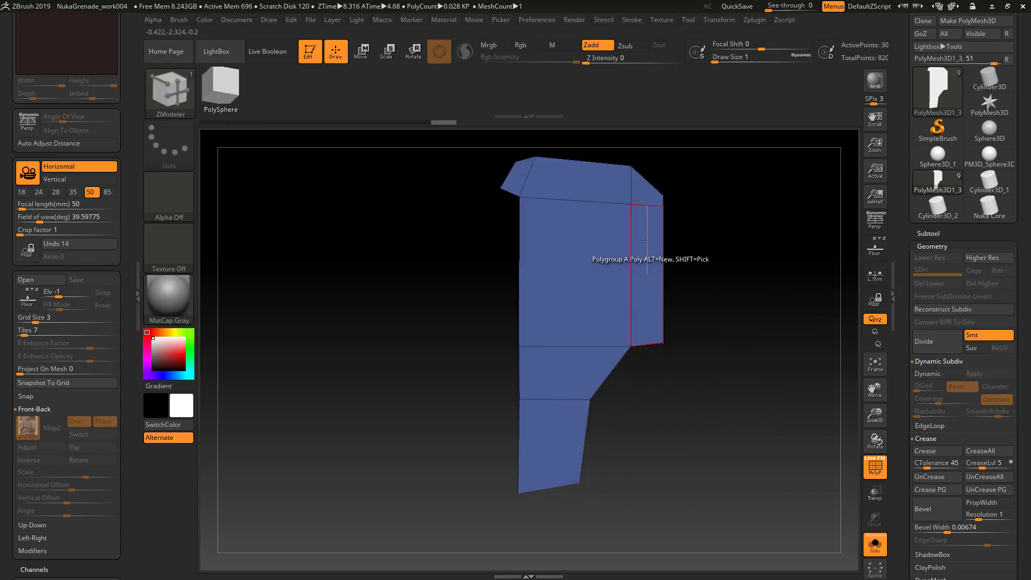
# Set ZModeler's edge action to insert multiple edge loops and add five evenly spaced loops across the bracket's width
pyautogui.press('space')
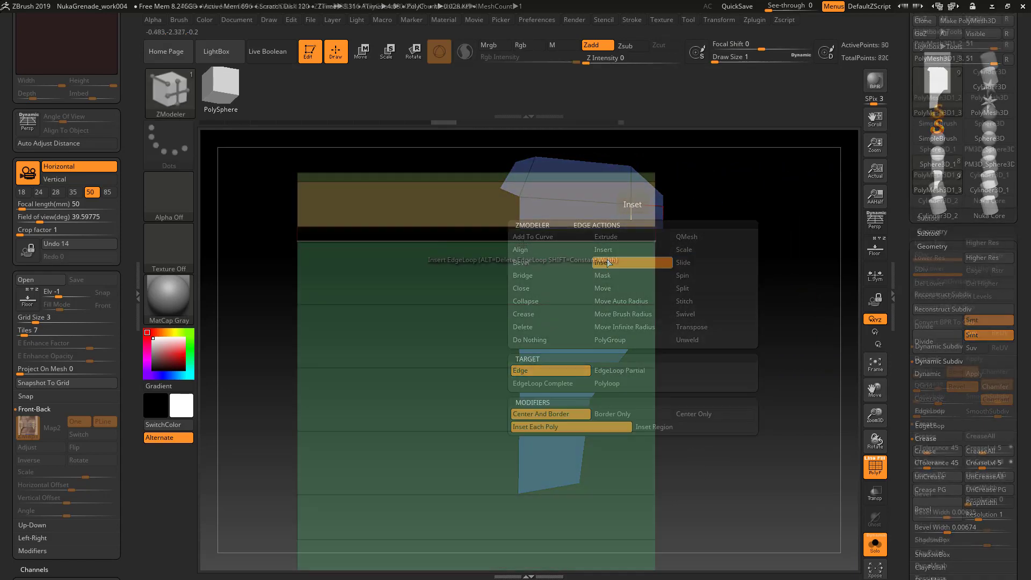
pyautogui.click(419, 374)
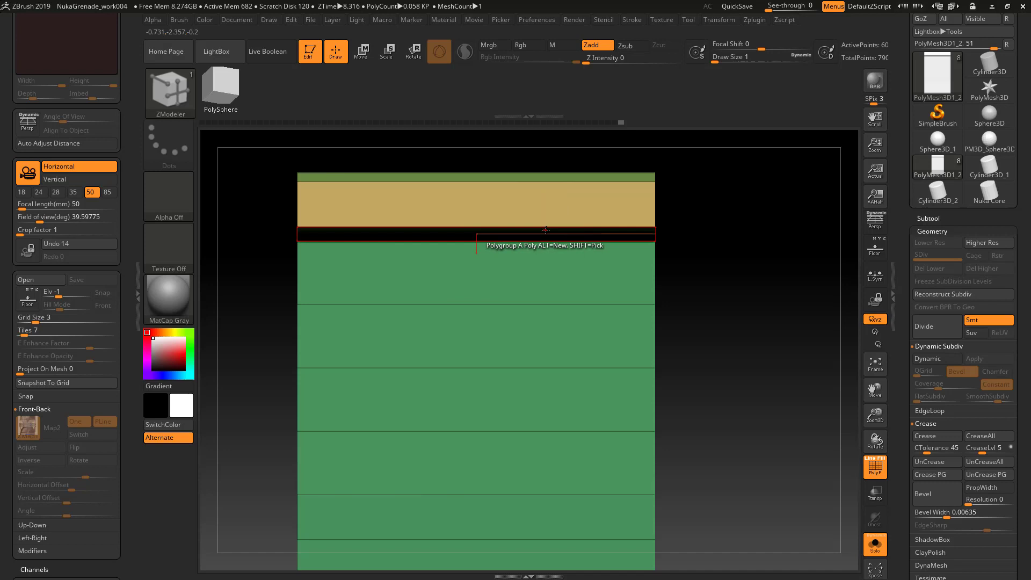
pyautogui.click(604, 243)
pyautogui.moveTo(564, 228); pyautogui.dragTo(567, 215)
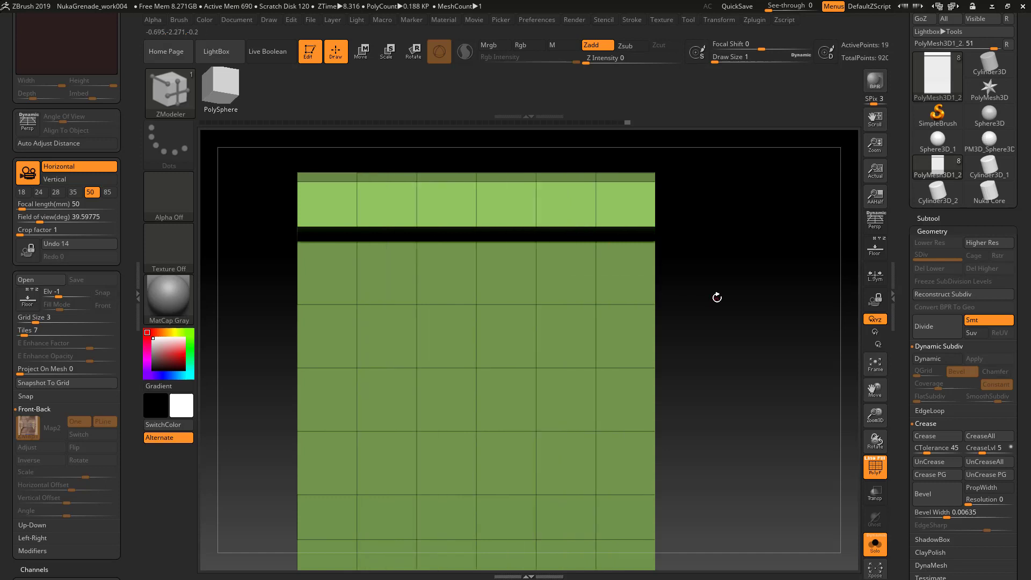
# Insert two evenly spaced edge loops through the wide section of the bracket's side profile
pyautogui.moveTo(717, 297); pyautogui.dragTo(676, 297)
pyautogui.keyDown('alt'); pyautogui.moveTo(529, 320); pyautogui.dragTo(301, 297); pyautogui.keyUp('alt')
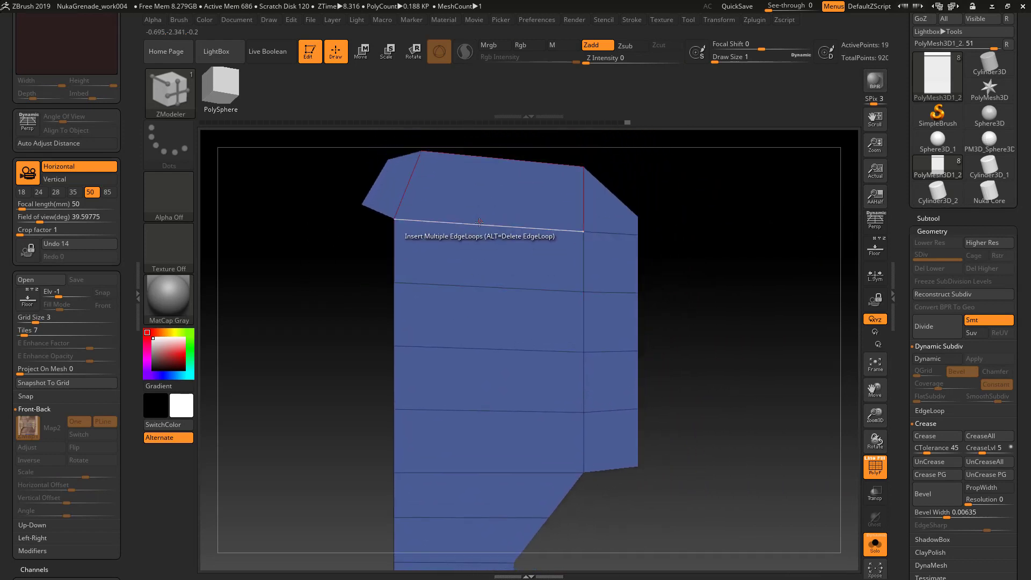
pyautogui.moveTo(479, 223); pyautogui.dragTo(482, 204)
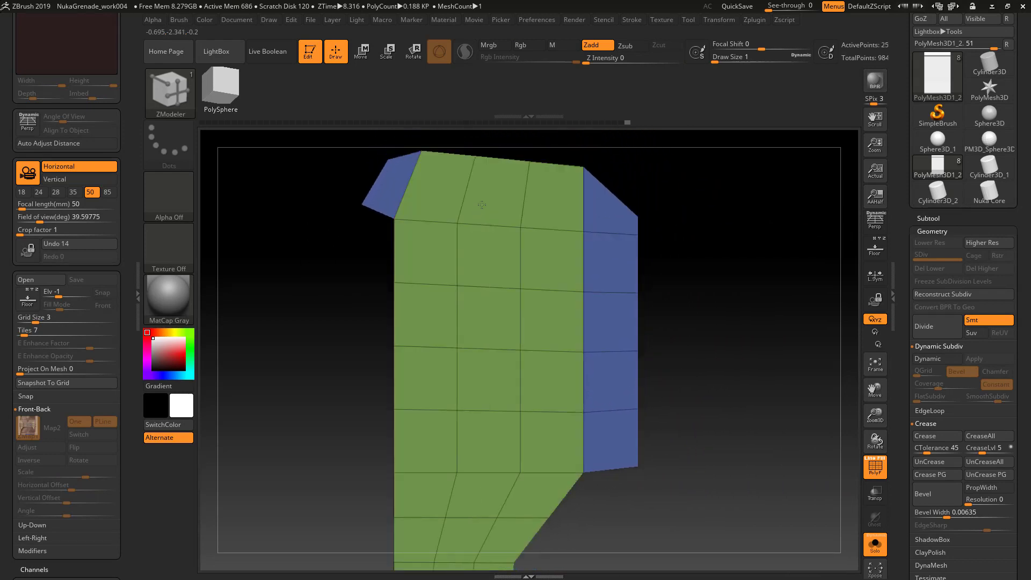
# Regroup the subdivided bracket's faces into polygroups with Groups By Normals
pyautogui.keyDown('alt'); pyautogui.moveTo(718, 333); pyautogui.dragTo(723, 193); pyautogui.keyUp('alt')
pyautogui.moveTo(723, 310); pyautogui.dragTo(707, 319)
pyautogui.moveTo(808, 192); pyautogui.dragTo(818, 353)
pyautogui.click(961, 231)
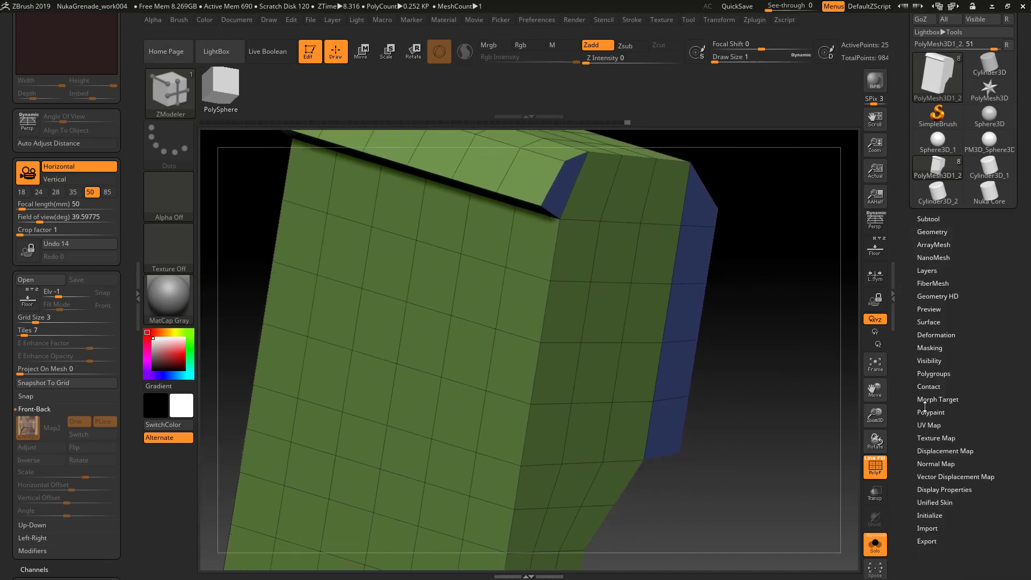
pyautogui.click(933, 376)
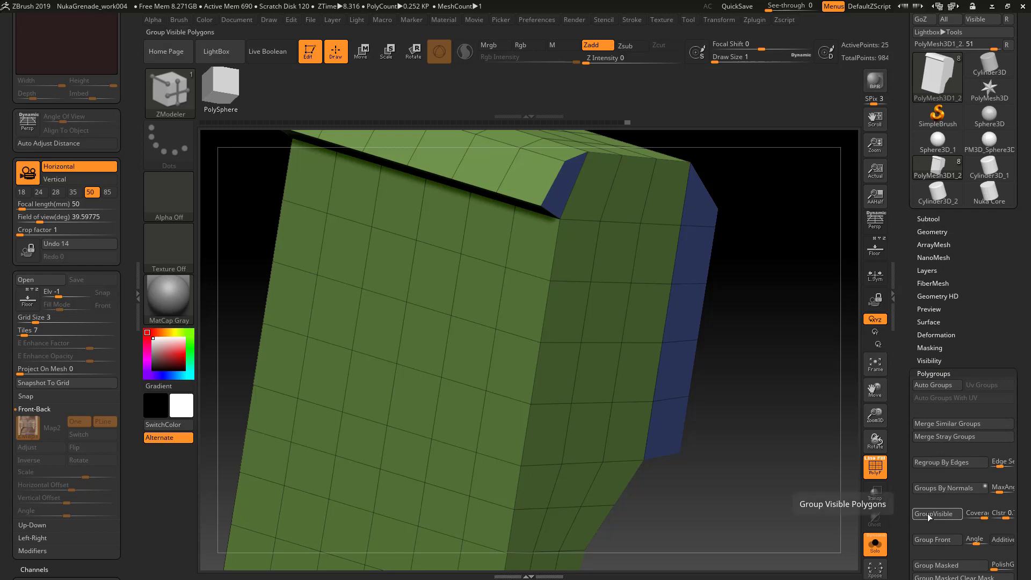
pyautogui.click(984, 487)
# Isolate the inner faces' shared polygroup, hide its sloped upper rows, give the straight leg face a new polygroup, and show the whole bracket
pyautogui.moveTo(779, 375); pyautogui.dragTo(450, 304)
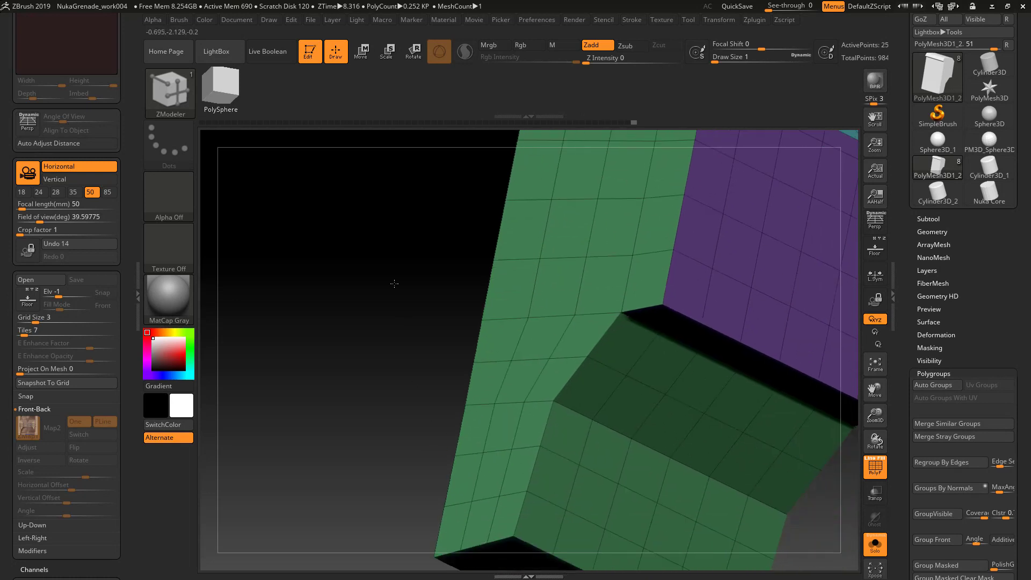
pyautogui.moveTo(394, 283); pyautogui.dragTo(536, 312)
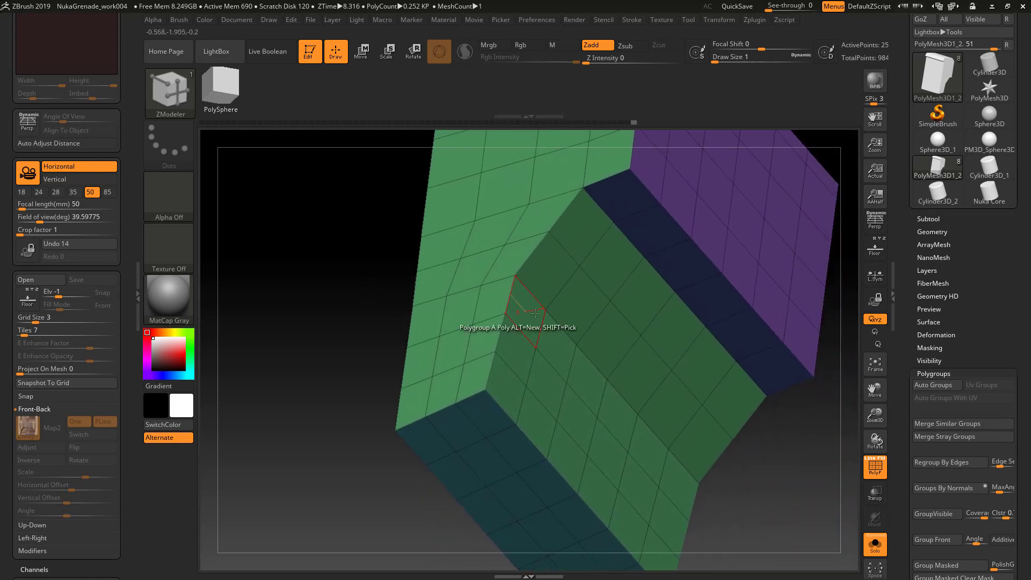
pyautogui.keyDown('ctrl'); pyautogui.keyDown('shift'); pyautogui.click(598, 301); pyautogui.keyUp('shift'); pyautogui.keyUp('ctrl')
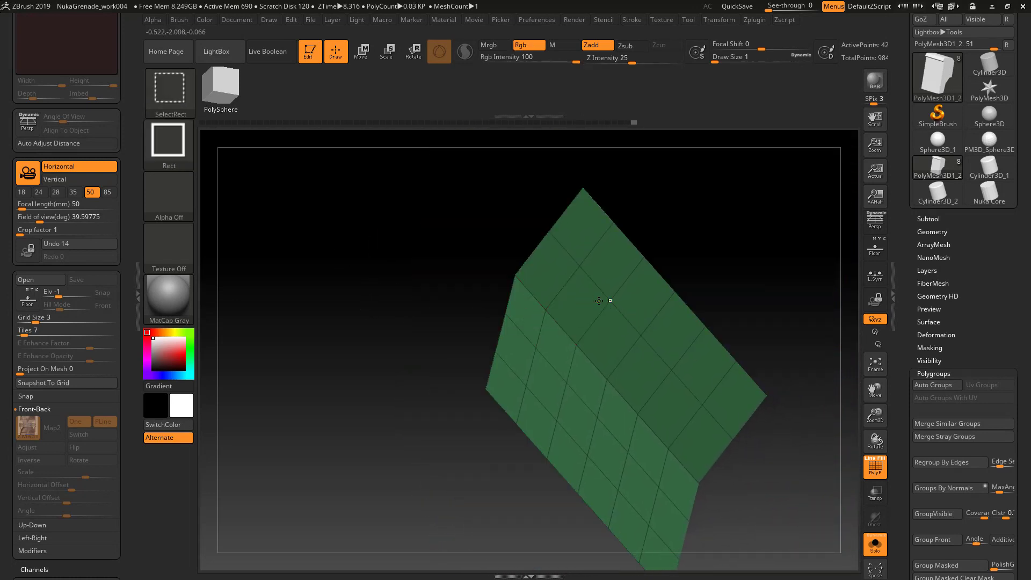
pyautogui.moveTo(394, 294)
pyautogui.keyDown('shift'); pyautogui.mouseDown()
pyautogui.moveTo(362, 311)
pyautogui.moveTo(436, 357)
pyautogui.moveTo(265, 306)
pyautogui.mouseUp(); pyautogui.keyUp('shift')
pyautogui.hotkey('ctrl', 'shift')
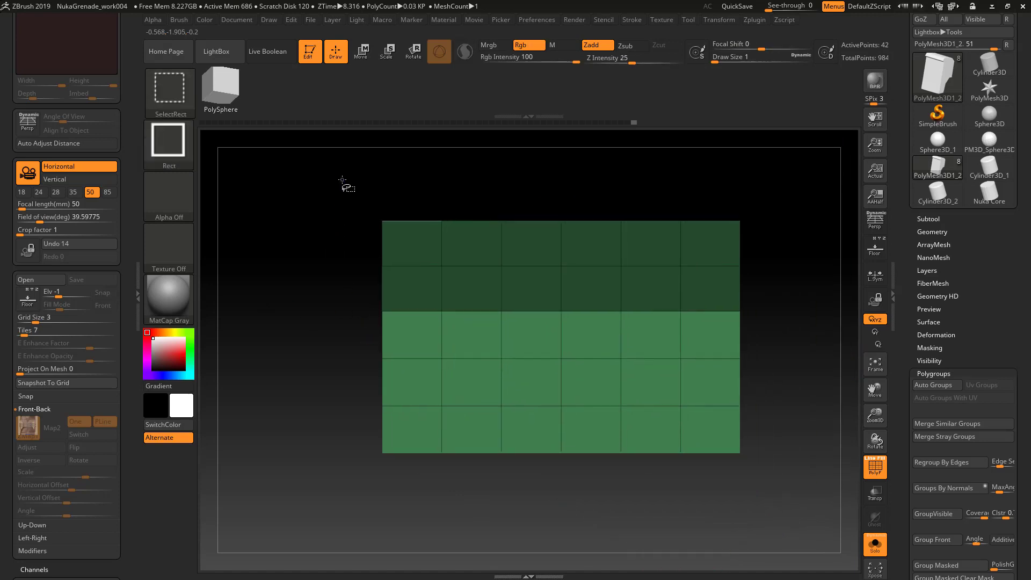
pyautogui.moveTo(343, 175)
pyautogui.keyDown('ctrl'); pyautogui.keyDown('alt'); pyautogui.keyDown('shift'); pyautogui.mouseDown()
pyautogui.moveTo(764, 292)
pyautogui.moveTo(785, 311)
pyautogui.mouseUp(); pyautogui.keyUp('shift'); pyautogui.keyUp('alt'); pyautogui.keyUp('ctrl')
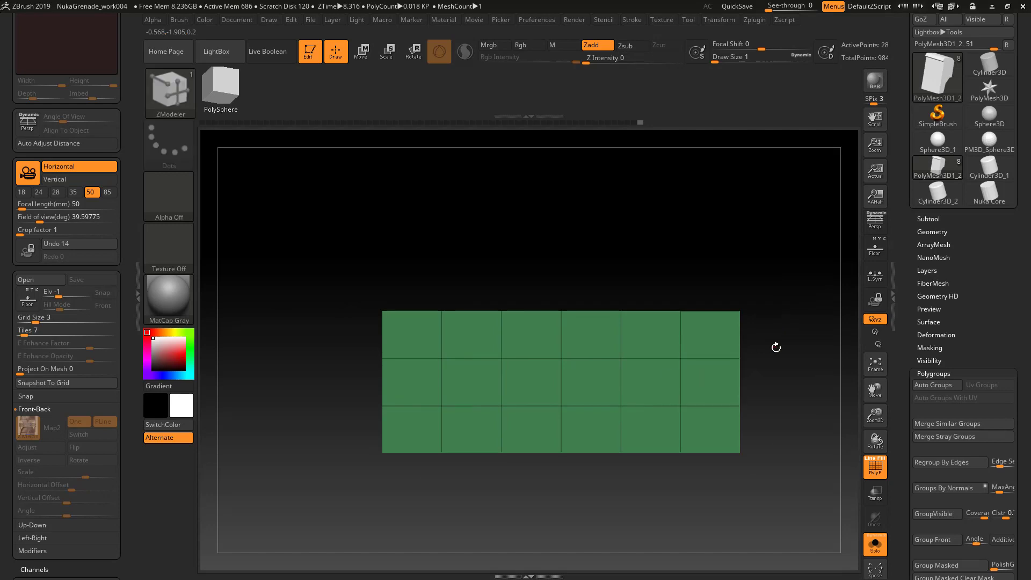
pyautogui.moveTo(777, 347)
pyautogui.mouseDown()
pyautogui.moveTo(823, 285)
pyautogui.moveTo(820, 316)
pyautogui.mouseUp()
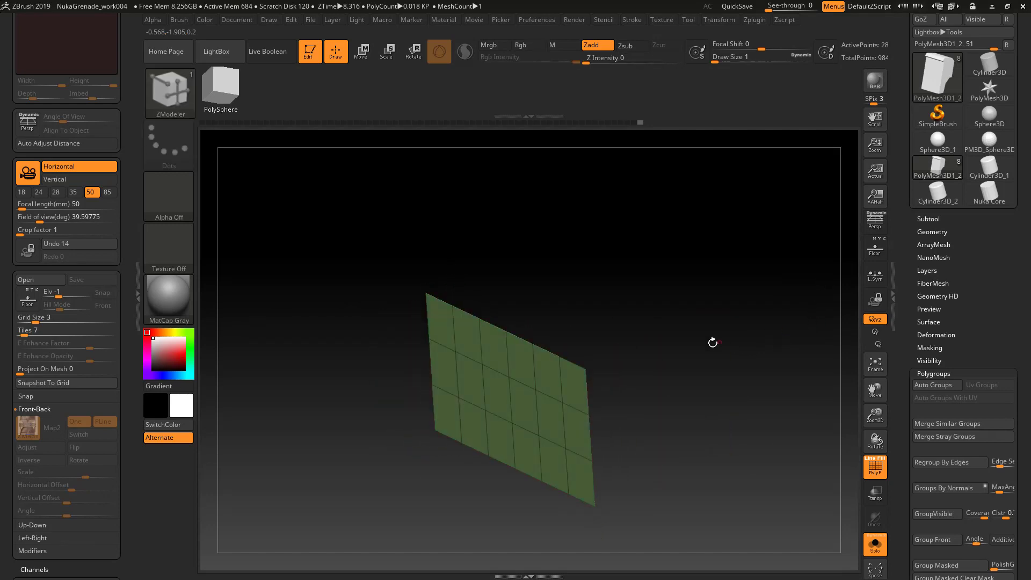
pyautogui.keyDown('ctrl'); pyautogui.keyDown('shift'); pyautogui.click(705, 343); pyautogui.keyUp('shift'); pyautogui.keyUp('ctrl')
# Duplicate the bracket subtool and make the copy the active subtool
pyautogui.moveTo(673, 337); pyautogui.dragTo(609, 357)
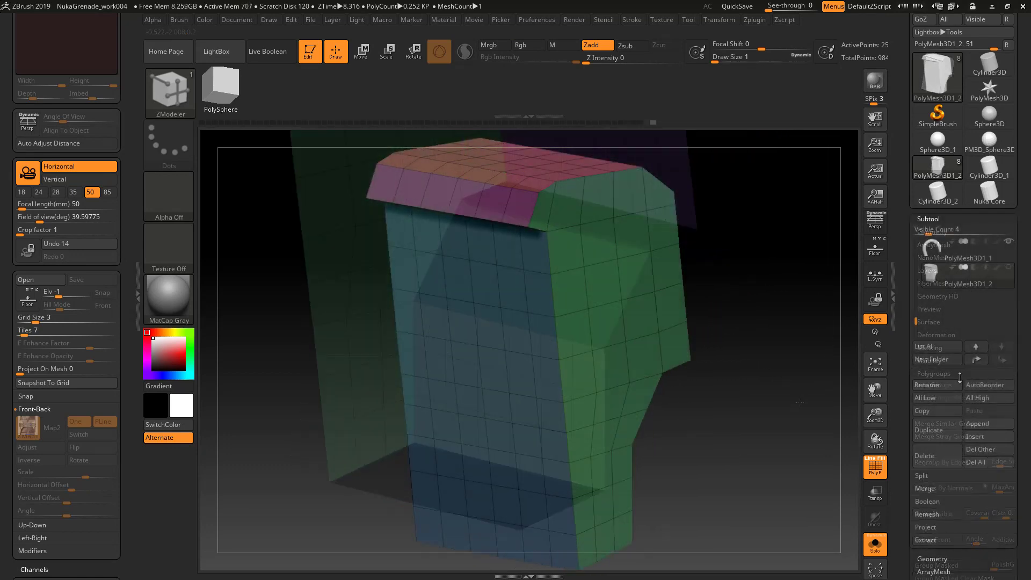
pyautogui.click(936, 435)
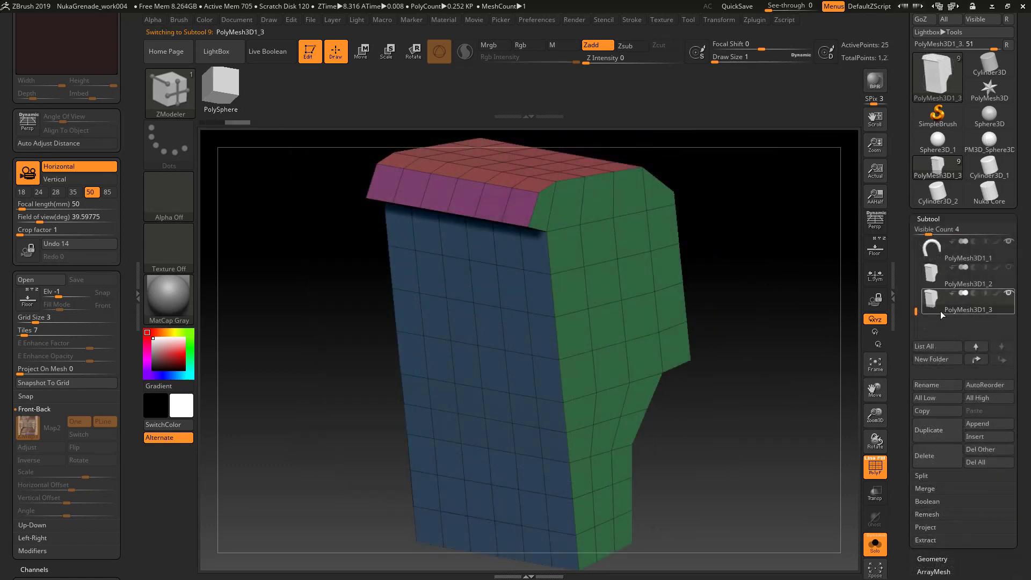
pyautogui.click(942, 220)
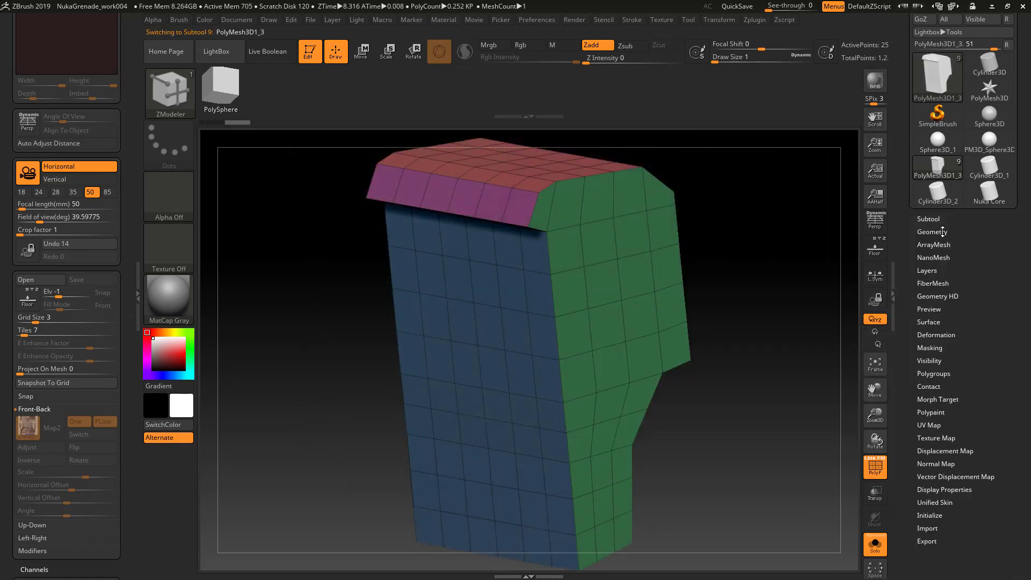
pyautogui.click(941, 221)
pyautogui.click(942, 218)
# Crease the copy's polygroup borders and bevel the creased edges with a bevel width of 0.00635 and resolution 0
pyautogui.click(944, 232)
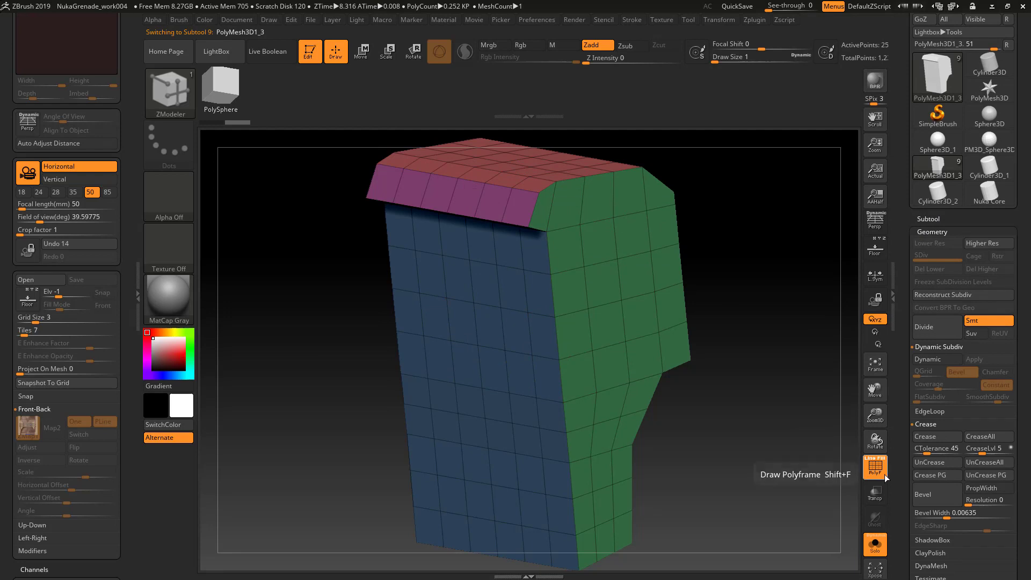
pyautogui.click(934, 476)
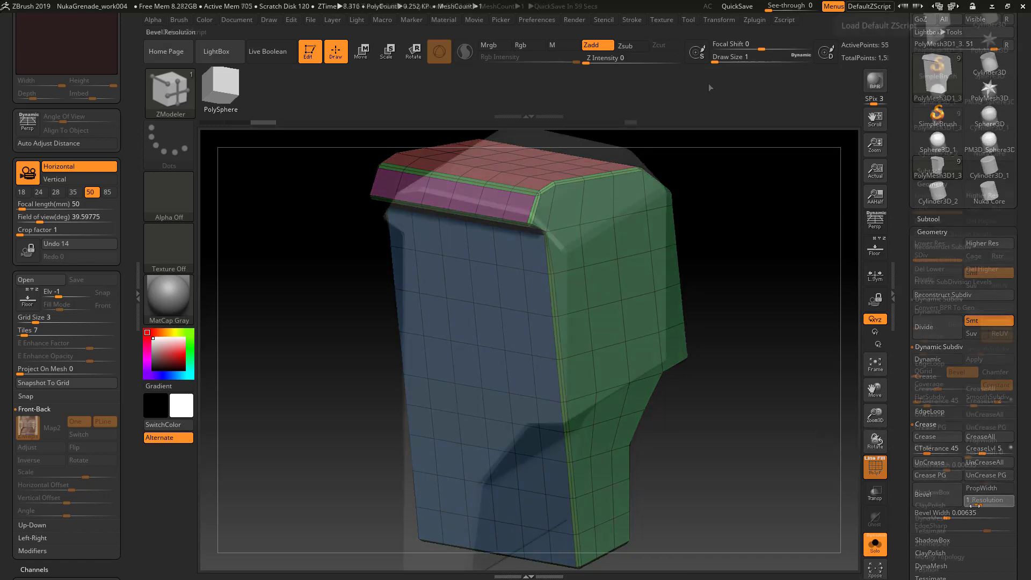
pyautogui.hotkey('shift', 'f')
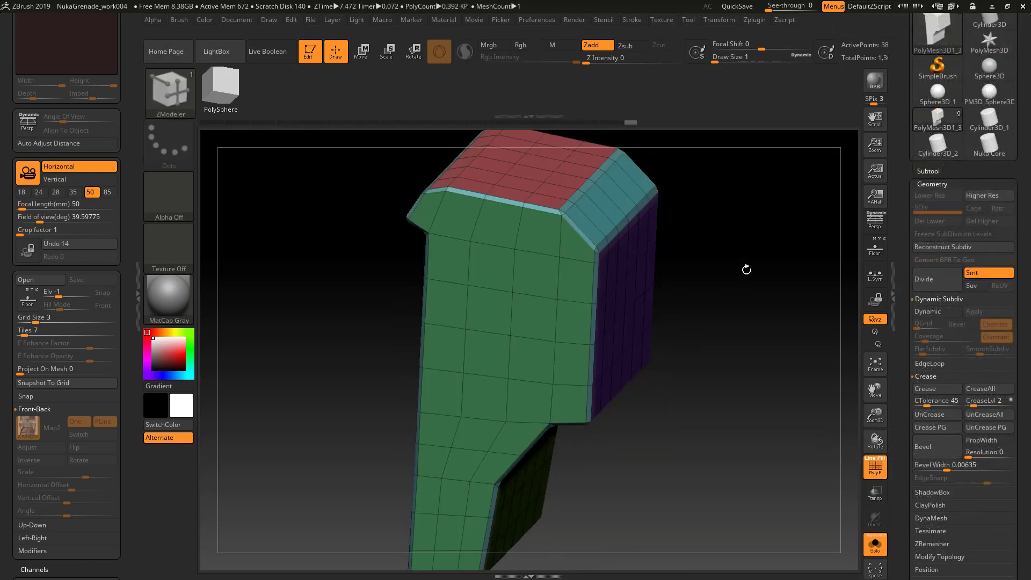
# Turn on Dynamic Subdiv for the bevelled bracket with FlatSubdiv at 1 and hide the polyframe
pyautogui.moveTo(747, 269); pyautogui.dragTo(729, 283)
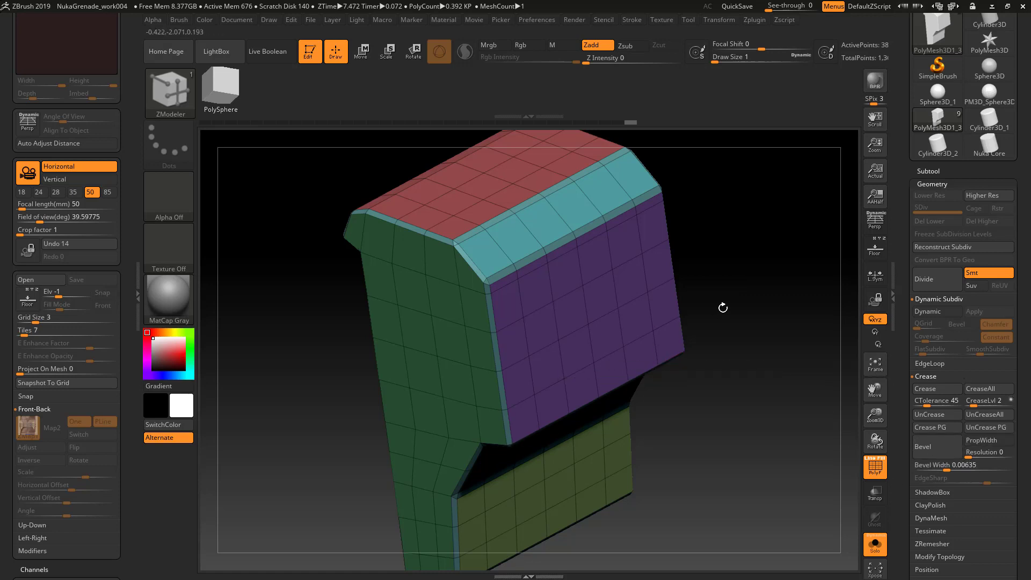
pyautogui.click(936, 311)
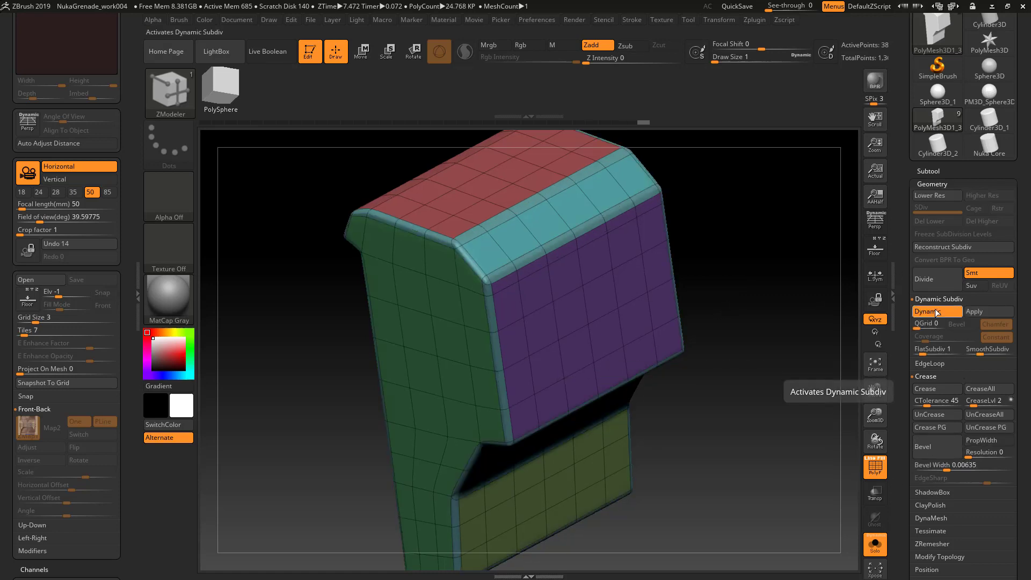
pyautogui.moveTo(929, 359); pyautogui.dragTo(922, 355)
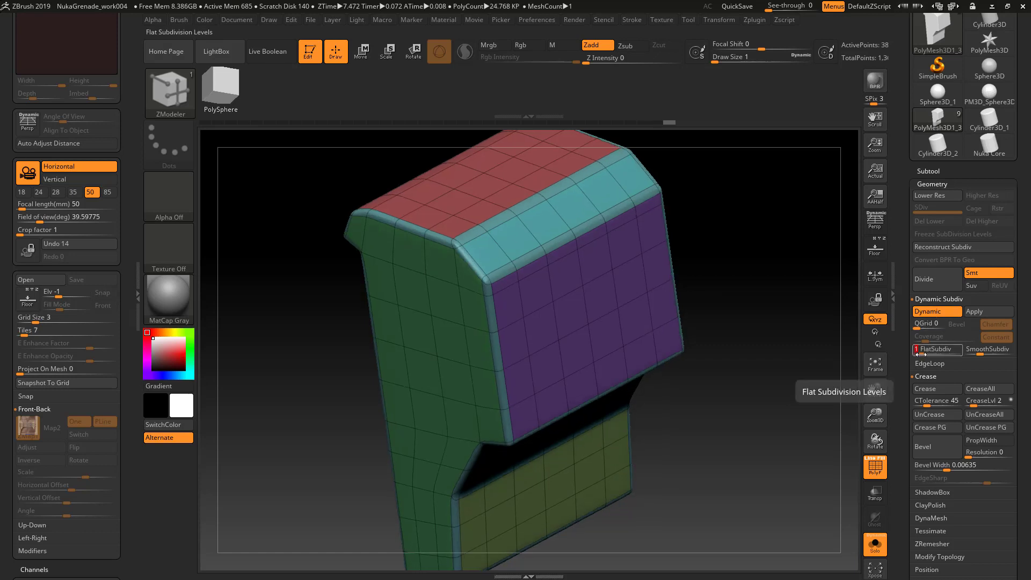
pyautogui.hotkey('shift', 'f')
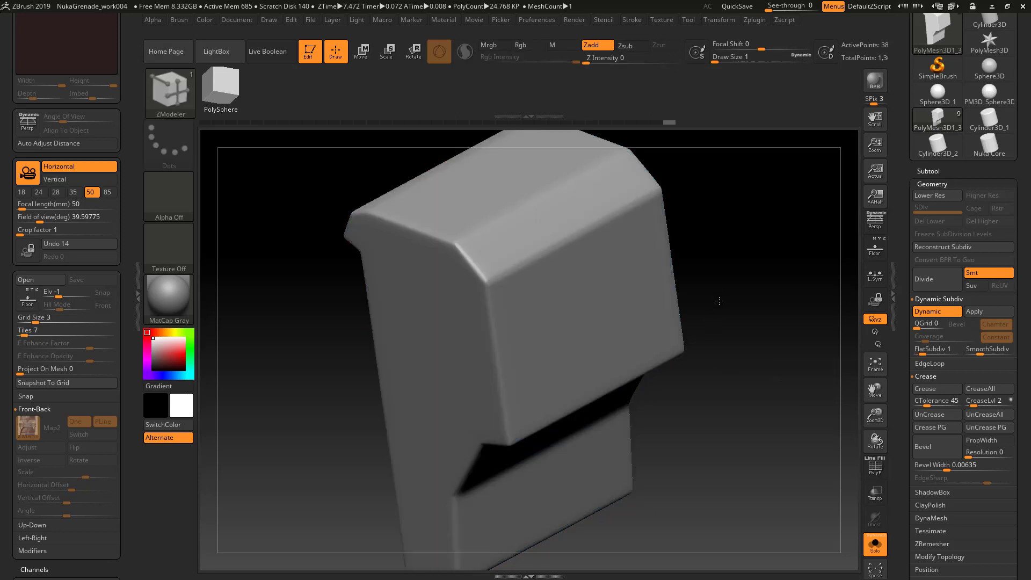
# Set the bracket's SmoothSubdiv level to 0 and show the polyframe
pyautogui.moveTo(719, 301); pyautogui.dragTo(719, 305)
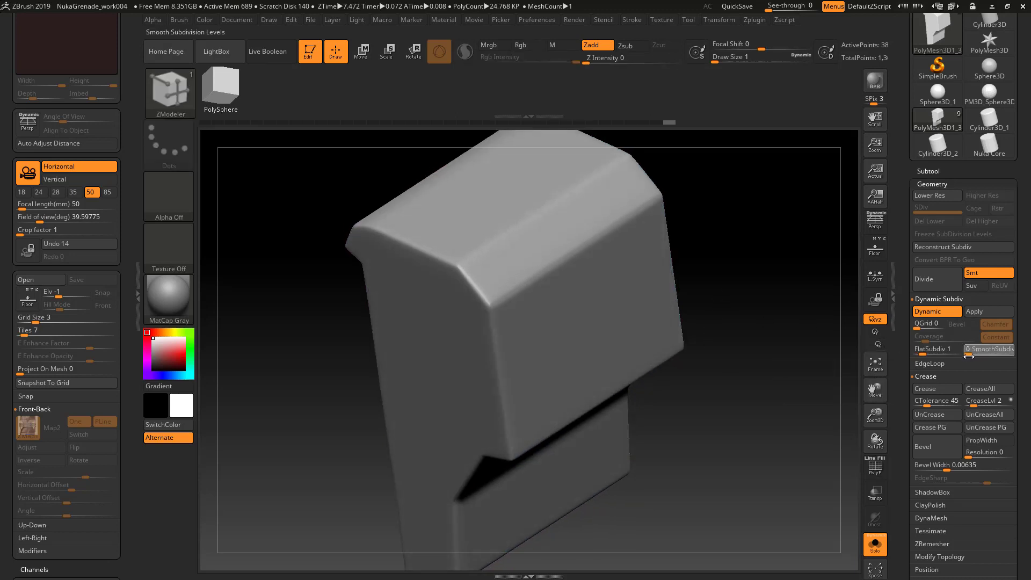
pyautogui.moveTo(969, 356); pyautogui.dragTo(961, 356)
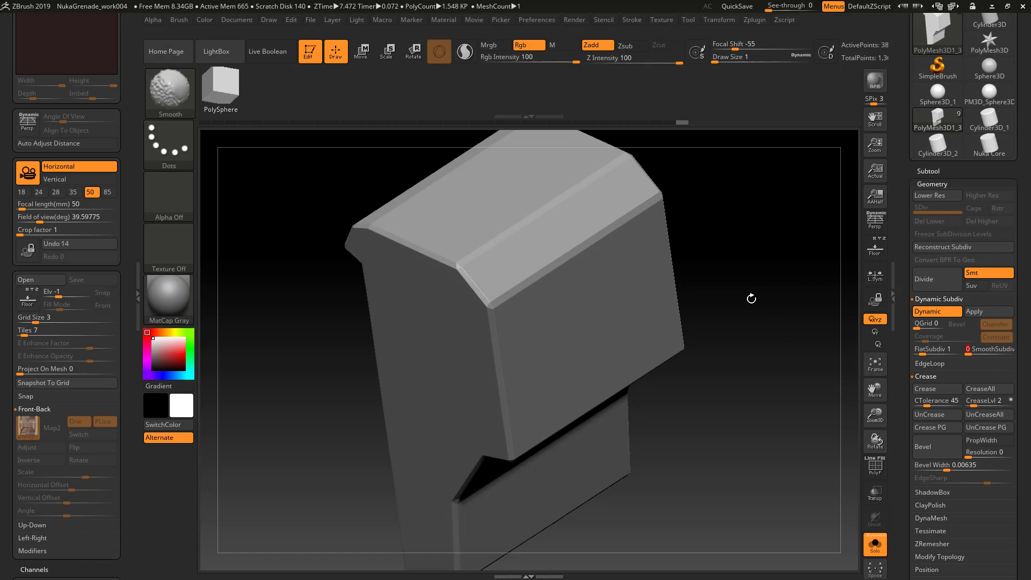
pyautogui.hotkey('shift', 'f')
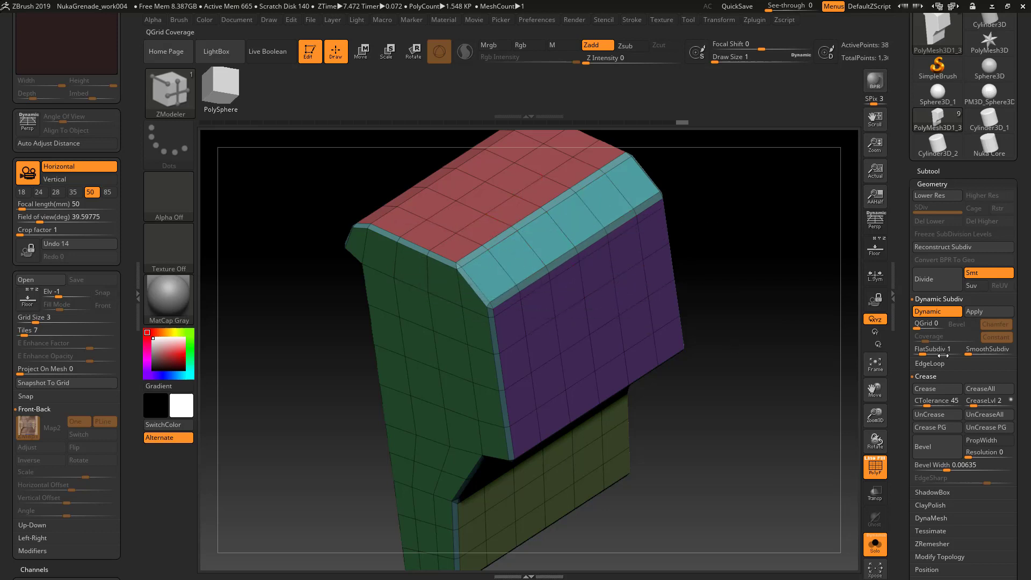
# Raise the SmoothSubdiv level again to round the bracket's bevelled edges, and hide the polyframe
pyautogui.click(973, 353)
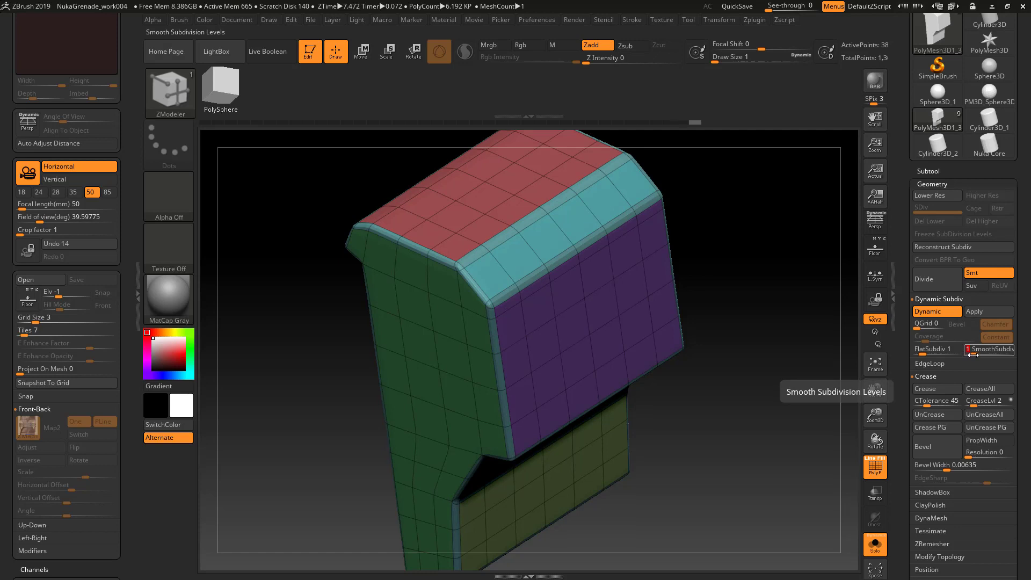
pyautogui.moveTo(973, 354); pyautogui.dragTo(980, 353)
pyautogui.hotkey('shift', 'f')
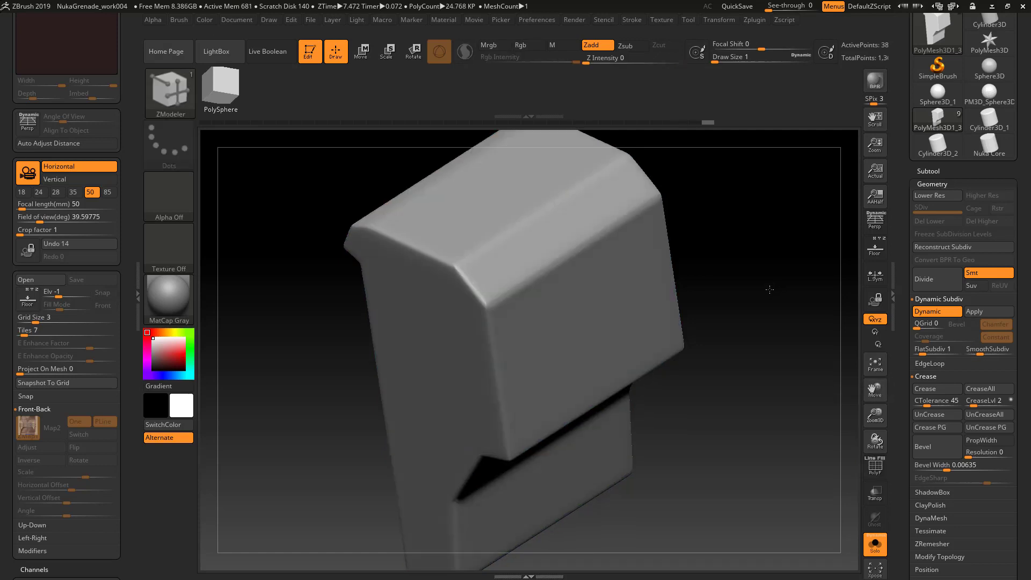
# Apply the bracket's Dynamic Subdiv preview to convert it into real subdivision levels
pyautogui.moveTo(770, 290); pyautogui.dragTo(711, 432)
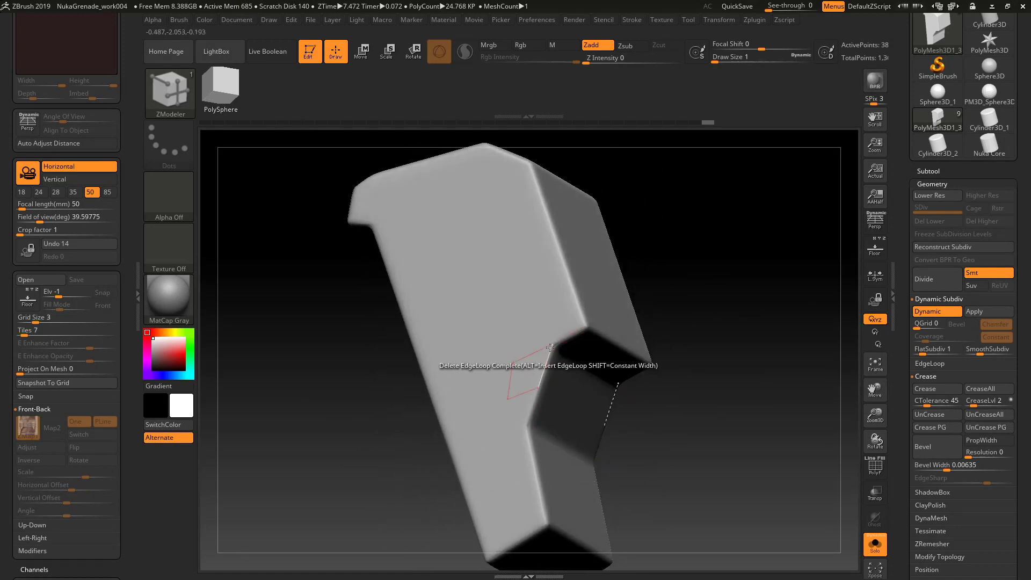
pyautogui.moveTo(689, 327); pyautogui.dragTo(641, 313)
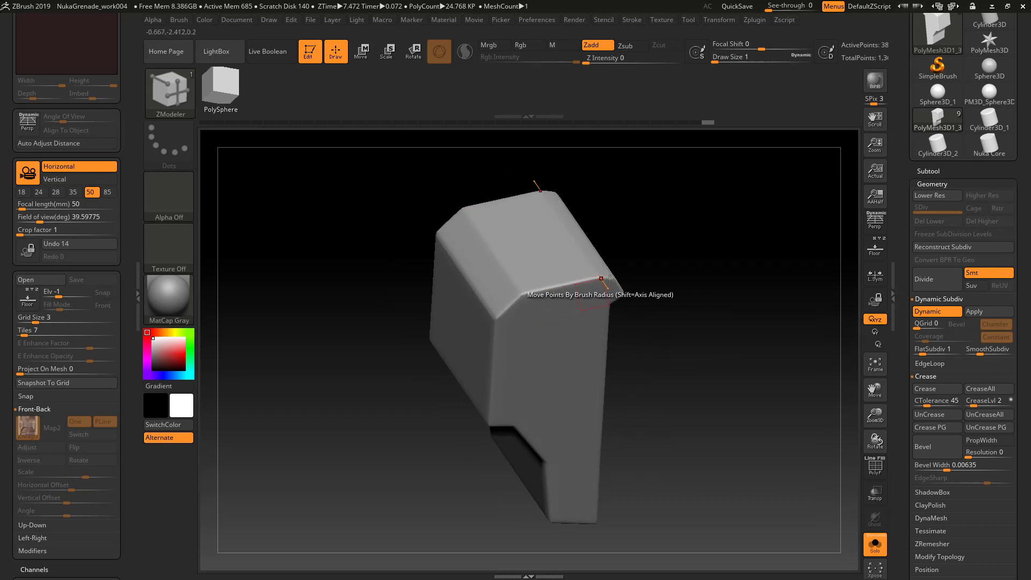
pyautogui.moveTo(684, 300); pyautogui.dragTo(682, 325)
pyautogui.moveTo(716, 377); pyautogui.dragTo(702, 376)
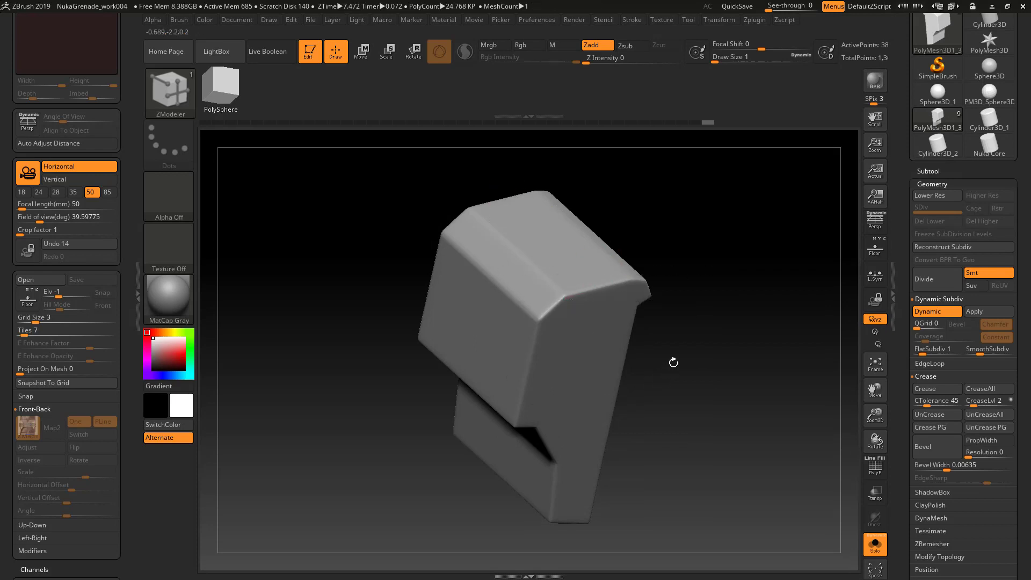
pyautogui.moveTo(674, 362)
pyautogui.mouseDown()
pyautogui.moveTo(683, 361)
pyautogui.moveTo(661, 361)
pyautogui.moveTo(654, 382)
pyautogui.moveTo(545, 369)
pyautogui.moveTo(584, 375)
pyautogui.moveTo(661, 322)
pyautogui.moveTo(667, 281)
pyautogui.moveTo(662, 358)
pyautogui.mouseUp()
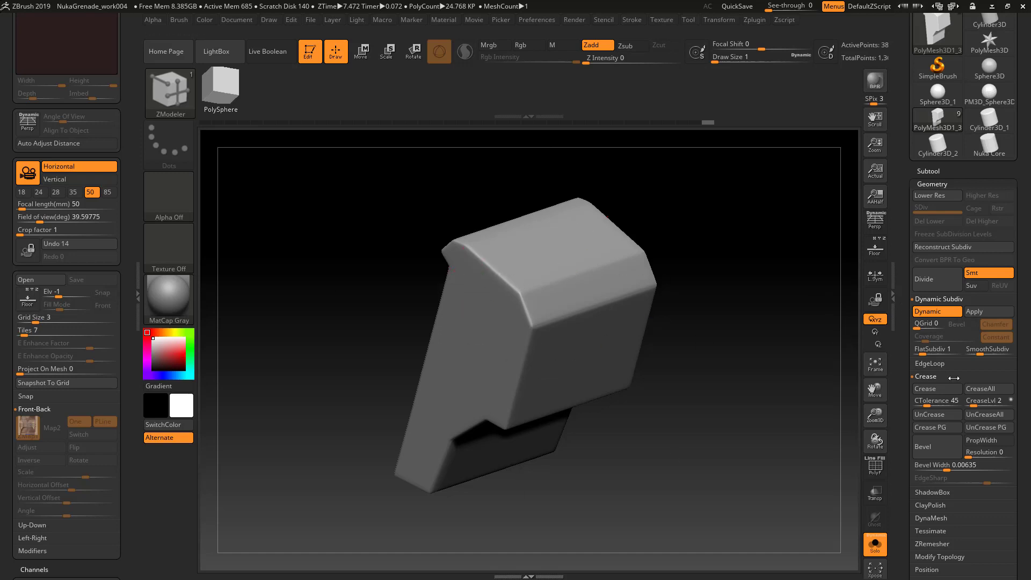
pyautogui.click(984, 311)
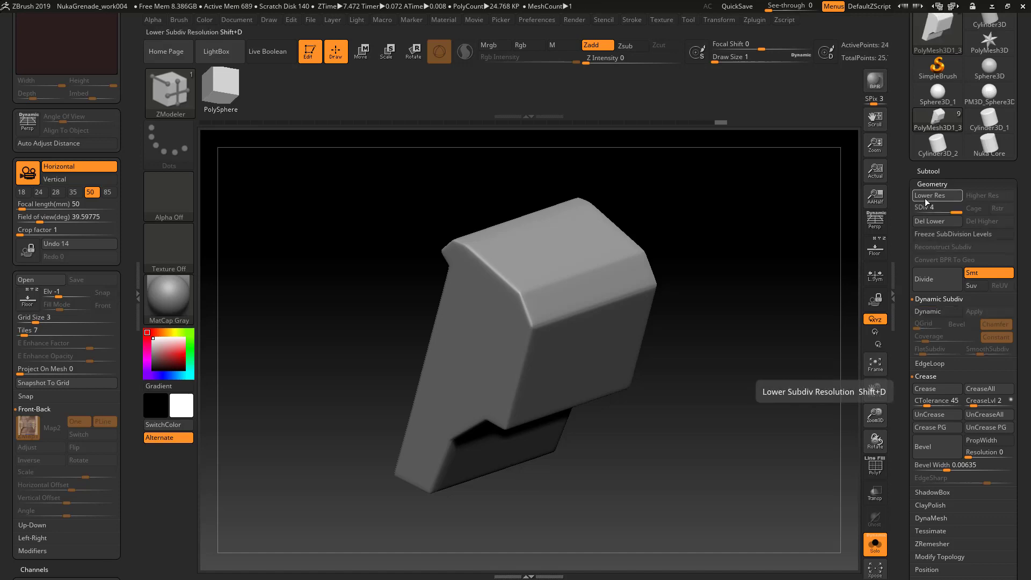
pyautogui.click(926, 171)
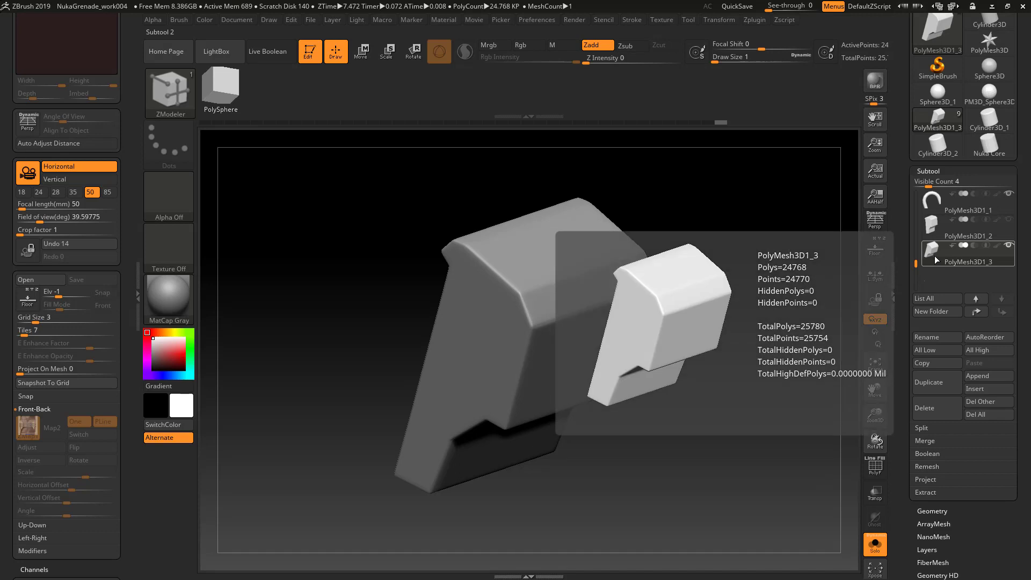
pyautogui.click(924, 172)
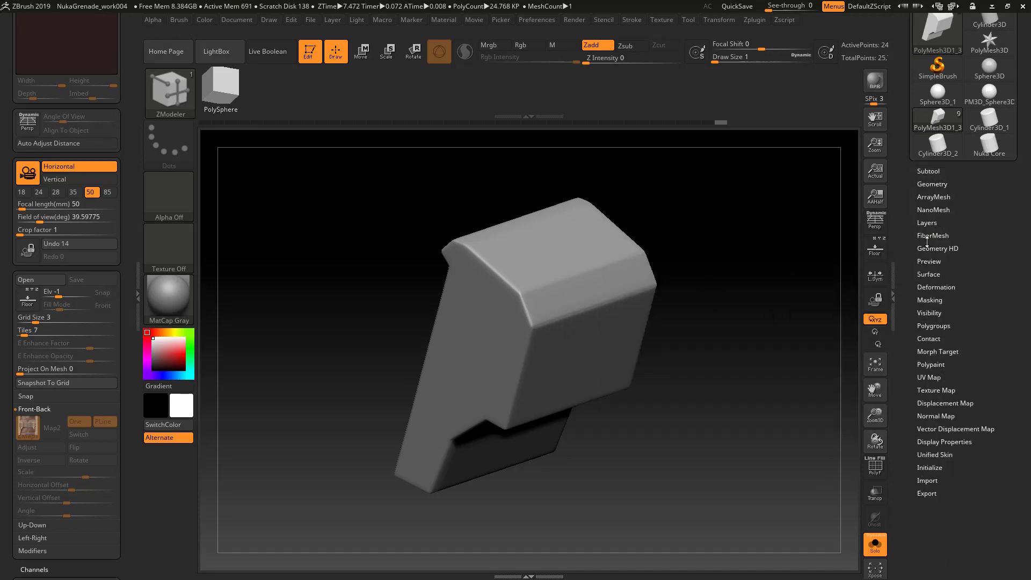
# Apply two very light passes of the Polish deformation to the subdivided bracket to soften its bevelled edges
pyautogui.click(930, 288)
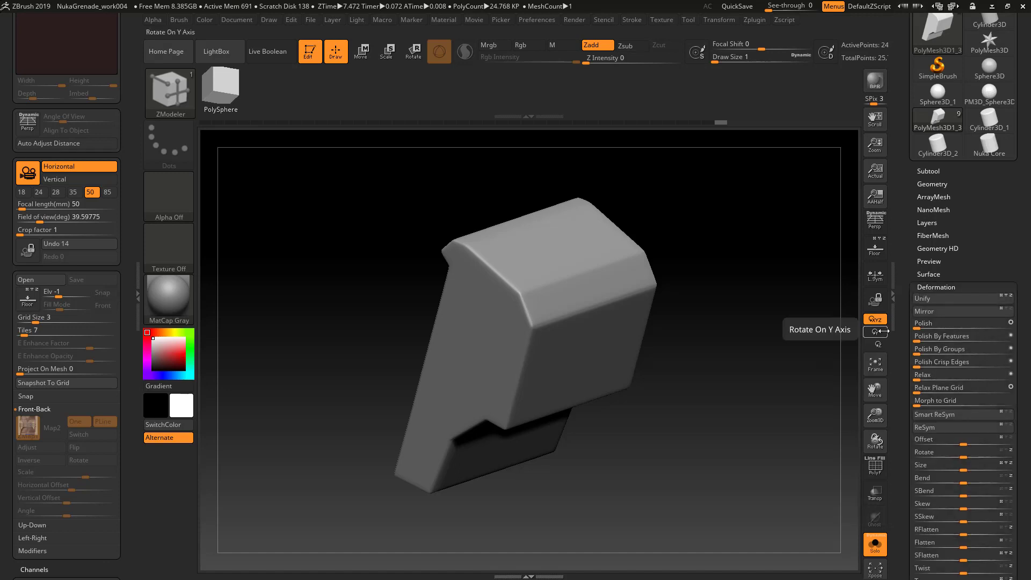
pyautogui.click(917, 327)
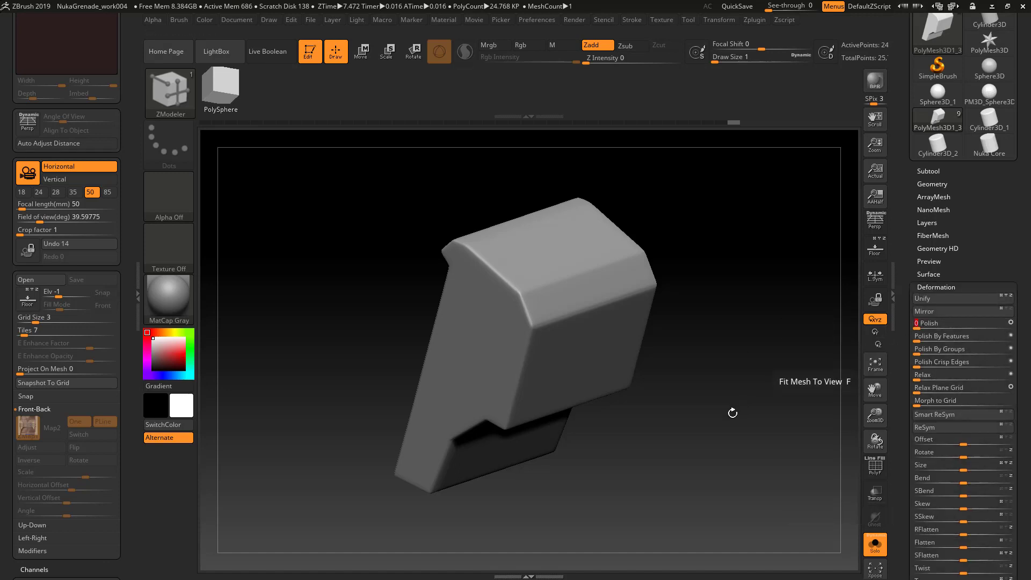
pyautogui.moveTo(729, 412); pyautogui.dragTo(741, 312)
pyautogui.click(913, 329)
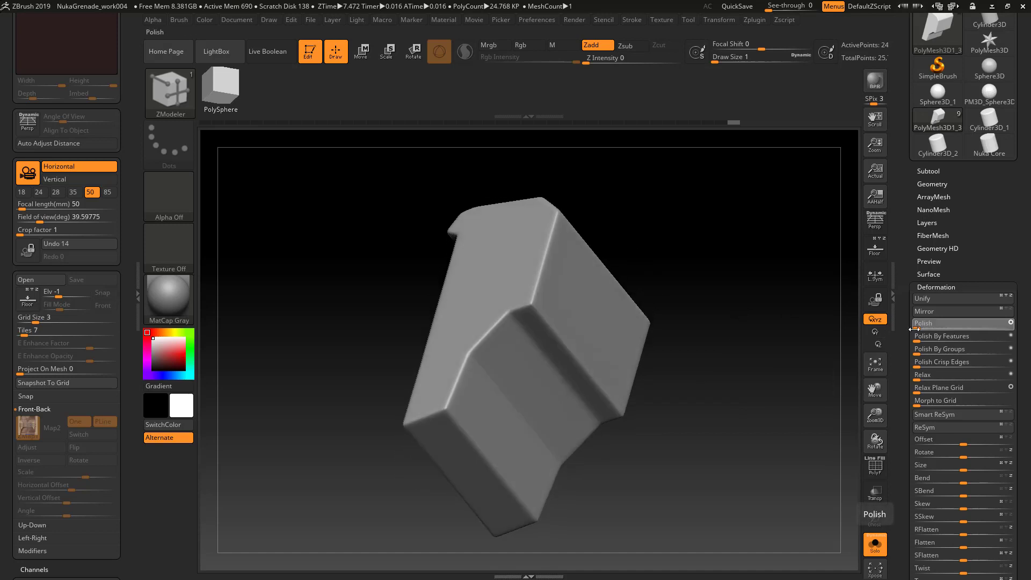
pyautogui.moveTo(720, 361)
pyautogui.mouseDown()
pyautogui.moveTo(767, 421)
pyautogui.moveTo(709, 346)
pyautogui.mouseUp()
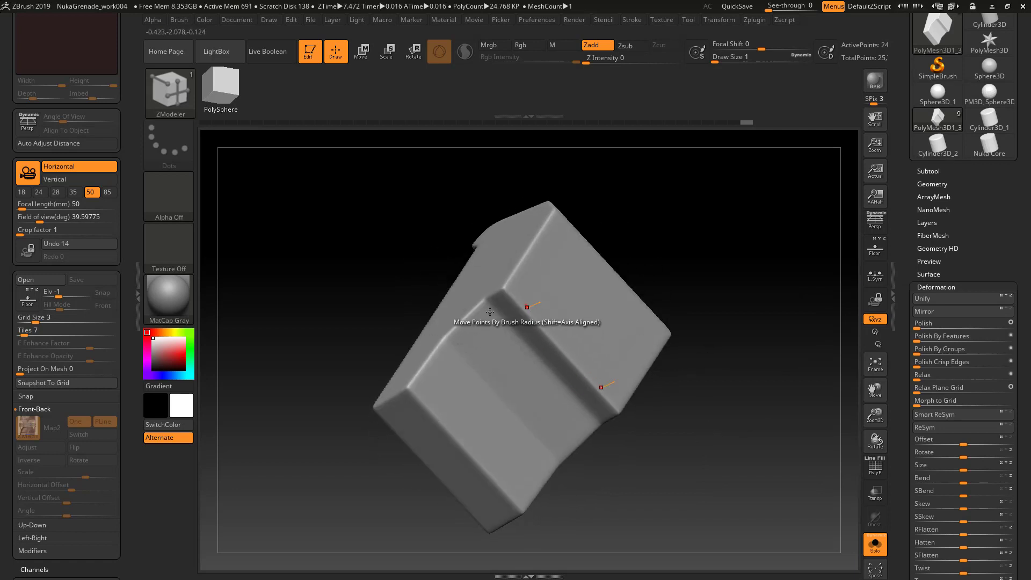
pyautogui.moveTo(753, 405); pyautogui.dragTo(763, 441)
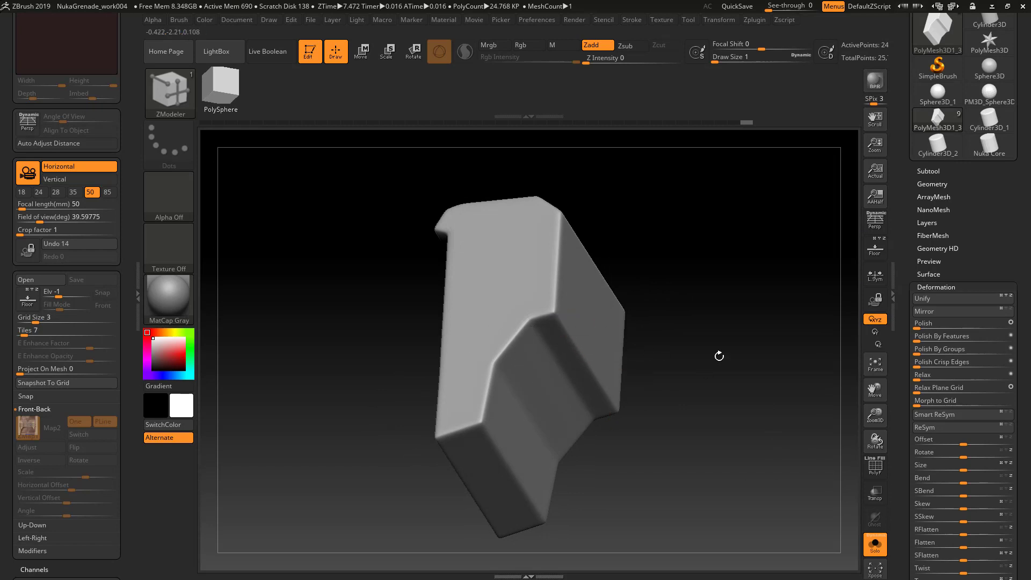
pyautogui.moveTo(720, 355); pyautogui.dragTo(607, 381)
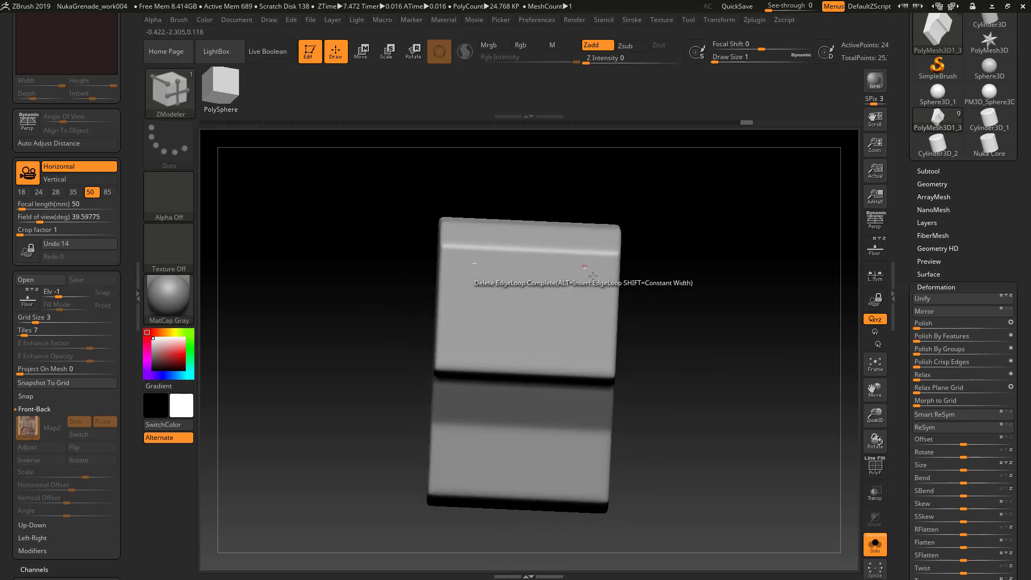
pyautogui.moveTo(693, 387); pyautogui.dragTo(735, 422)
pyautogui.moveTo(649, 351); pyautogui.dragTo(727, 352)
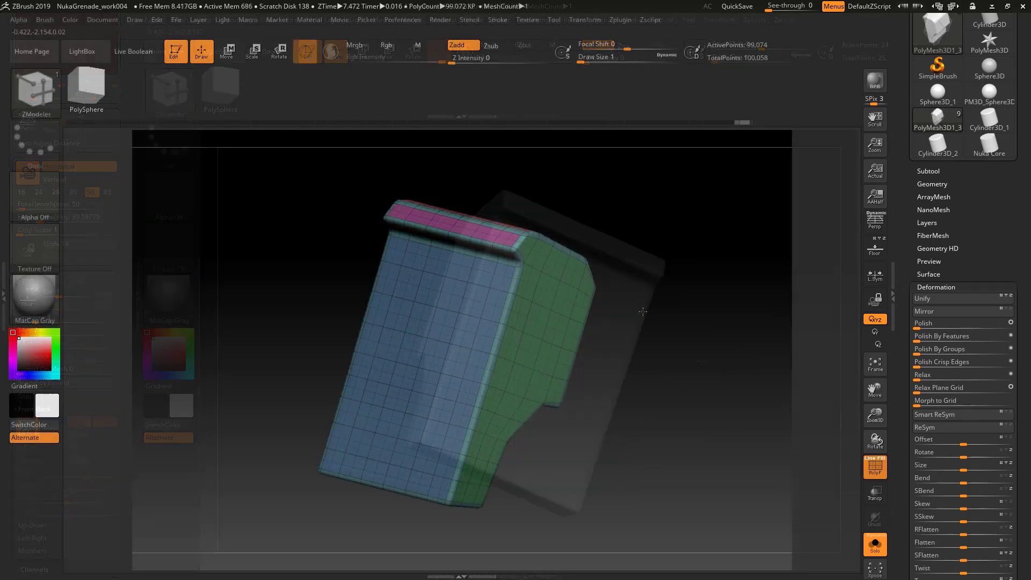